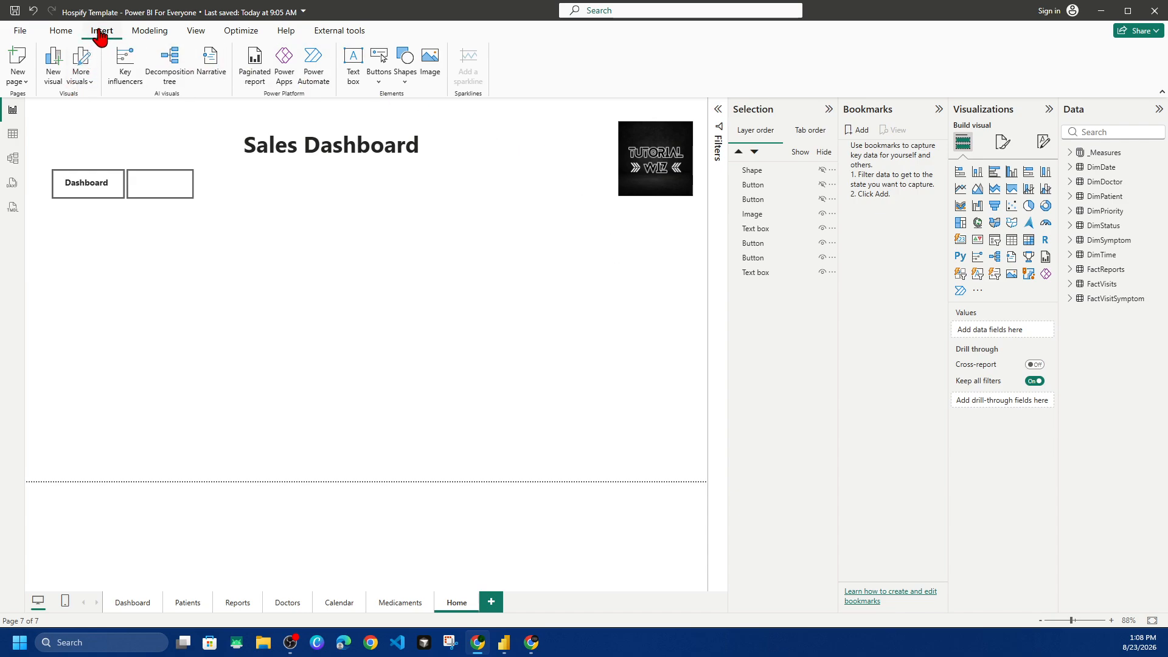
Step: Insert a rectangle shape and move and resize it from the page's upper-left corner so it covers the whole Home page
left_click(402, 74)
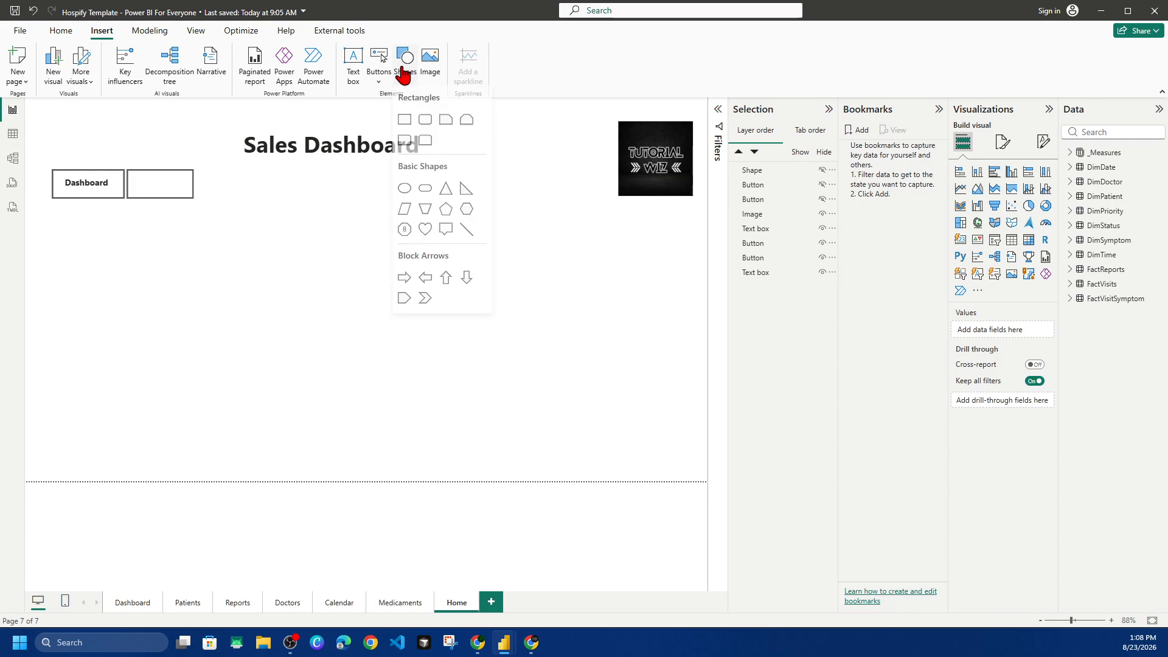
left_click(404, 124)
left_click_drag(170, 225, 113, 172)
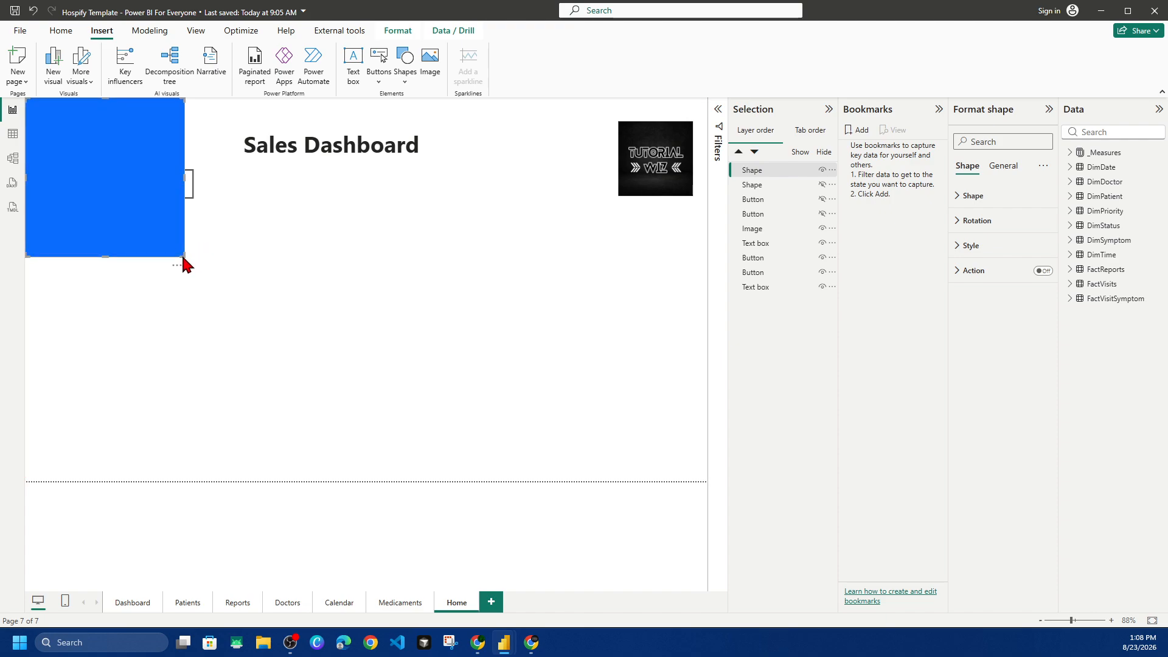
left_click_drag(183, 258, 713, 489)
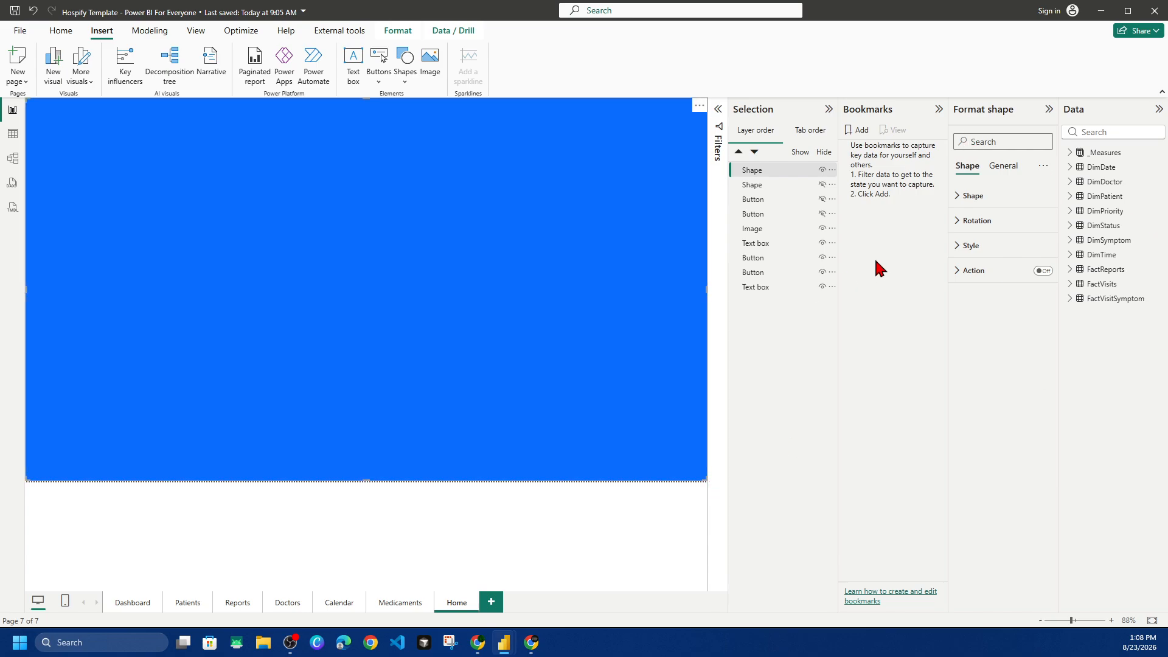
Step: Fill the full-page rectangle with the gold theme color at 50% transparency
left_click(959, 246)
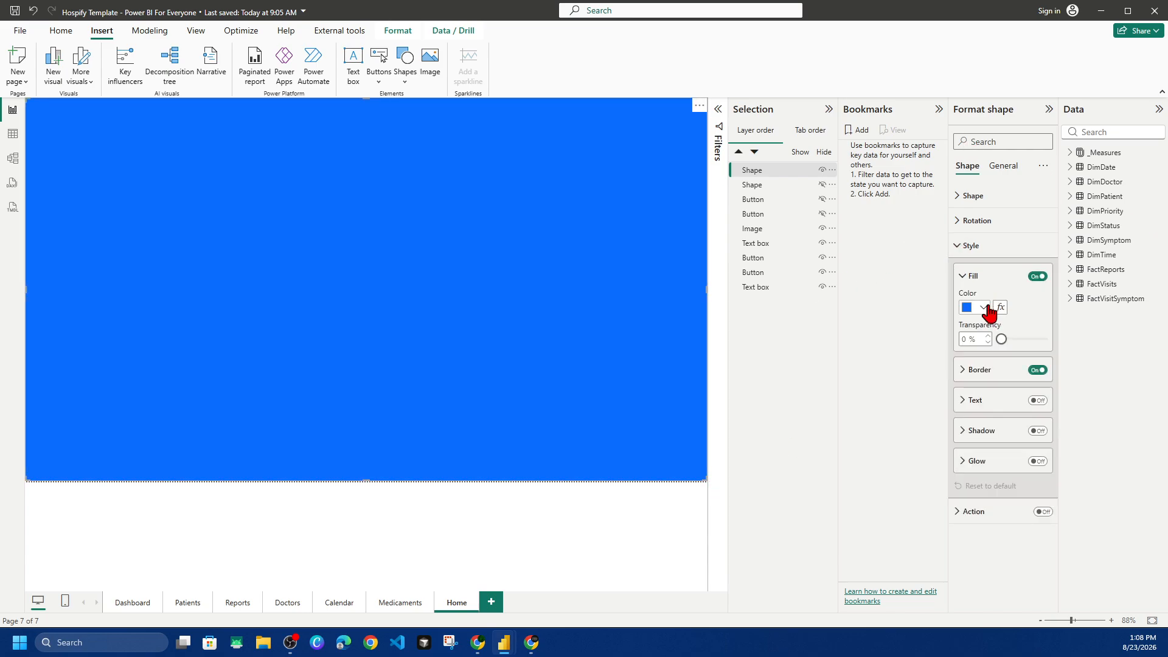
left_click(984, 308)
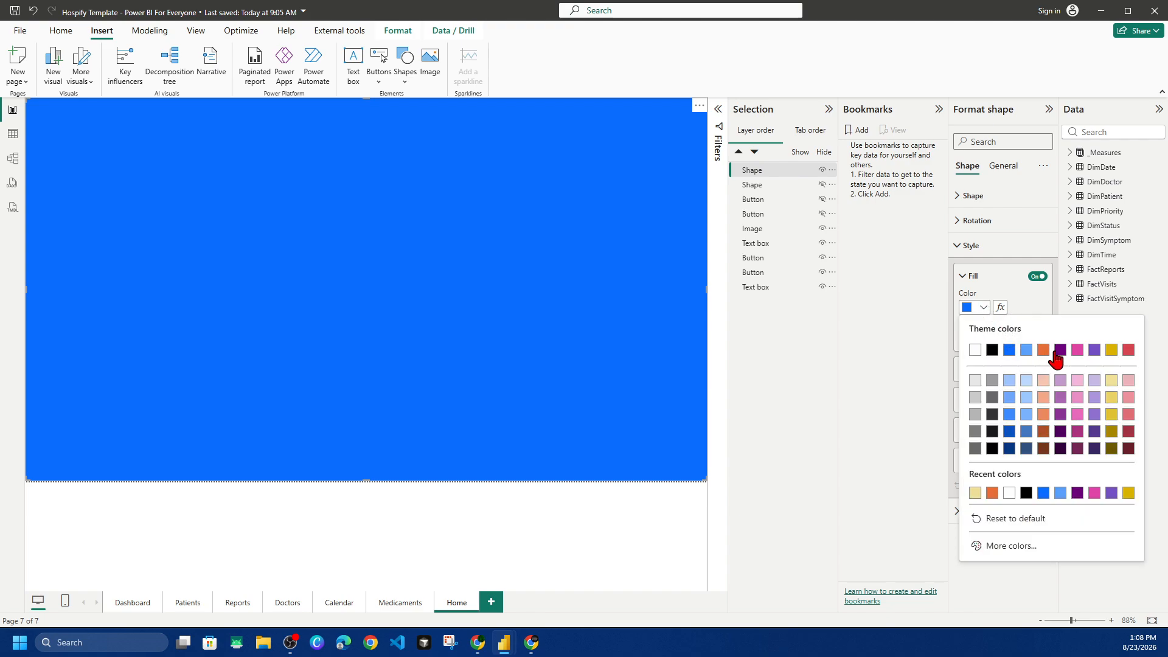
left_click(1111, 350)
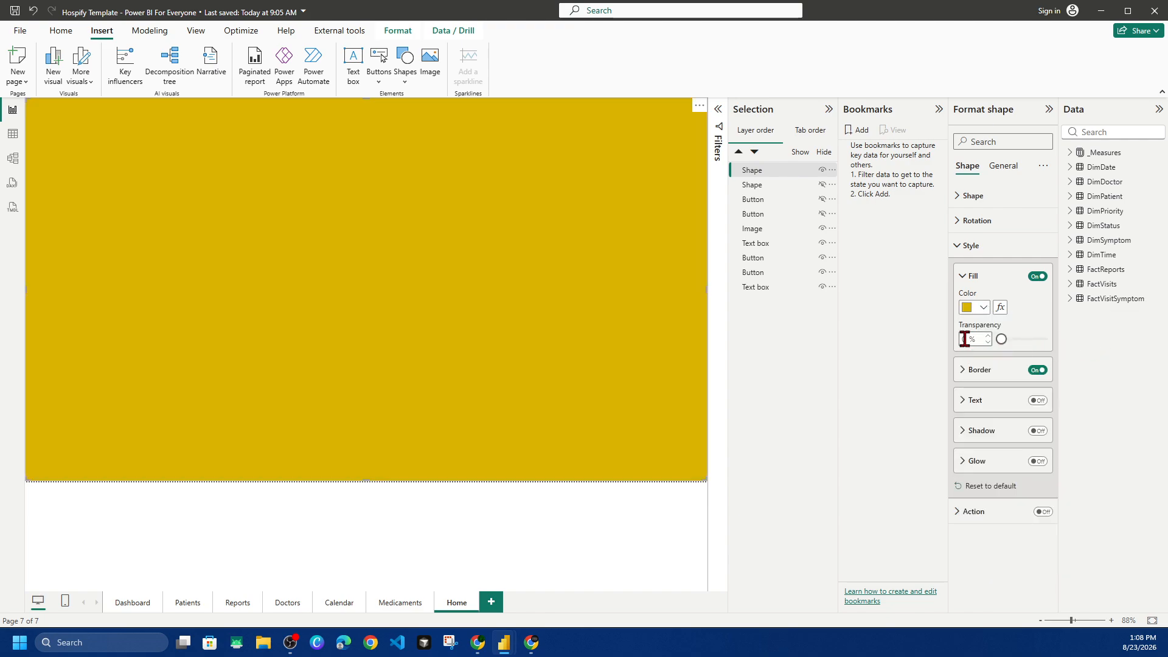
left_click(964, 339)
key("Return")
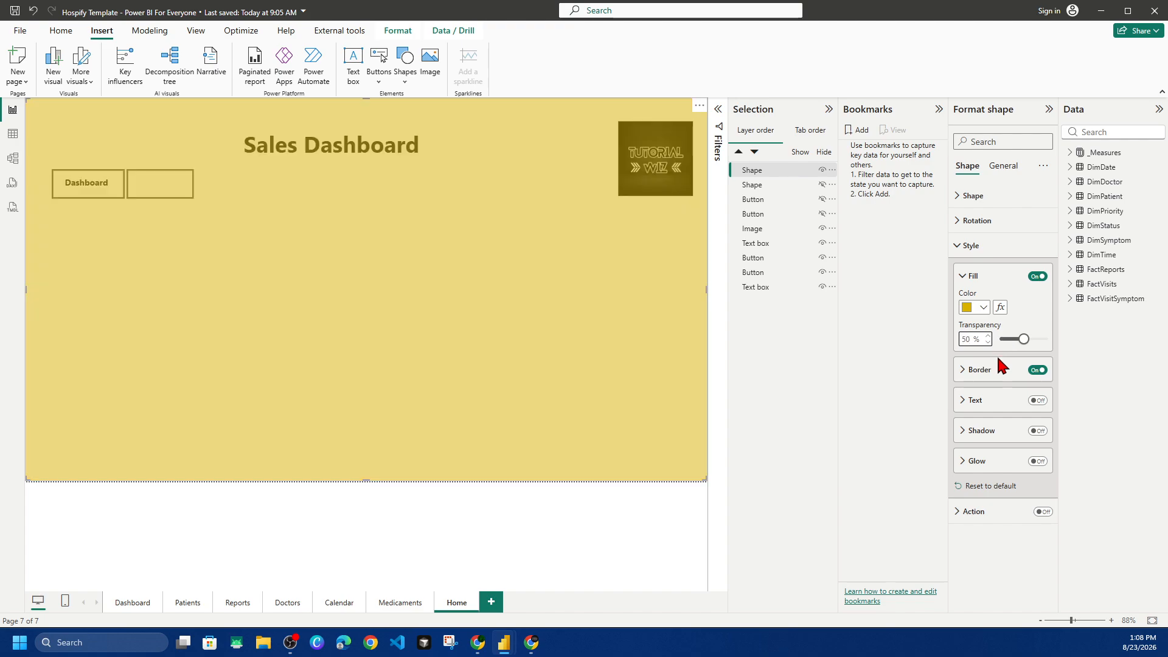
key("Escape")
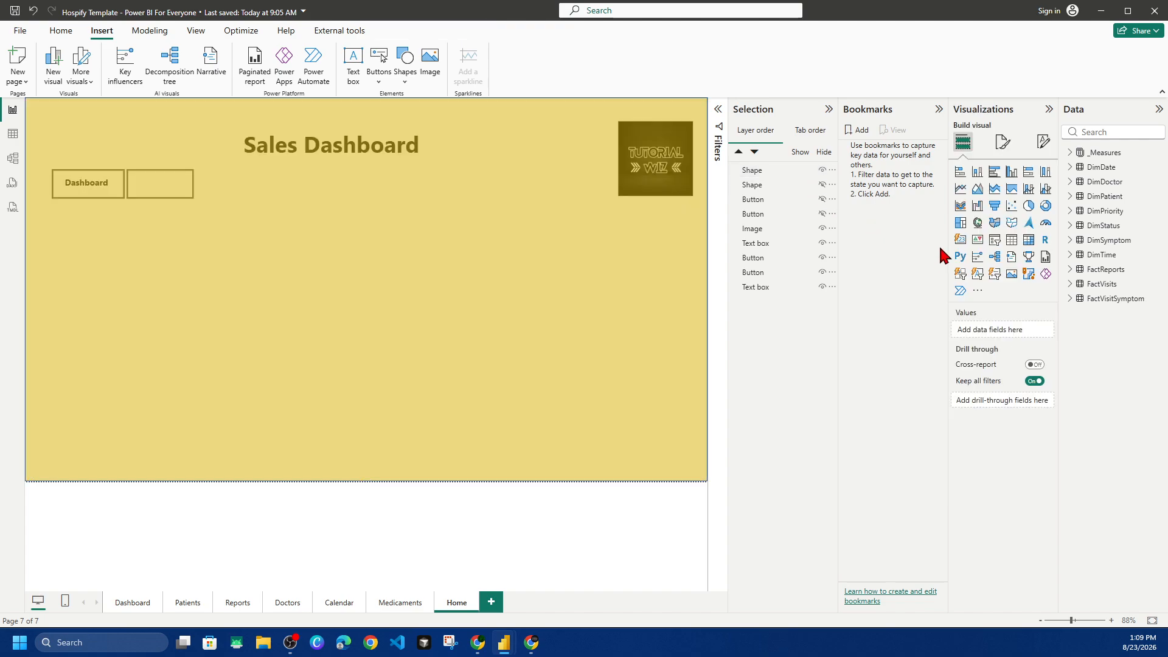
Step: Add two bookmarks and rename the first one Open
left_click(858, 131)
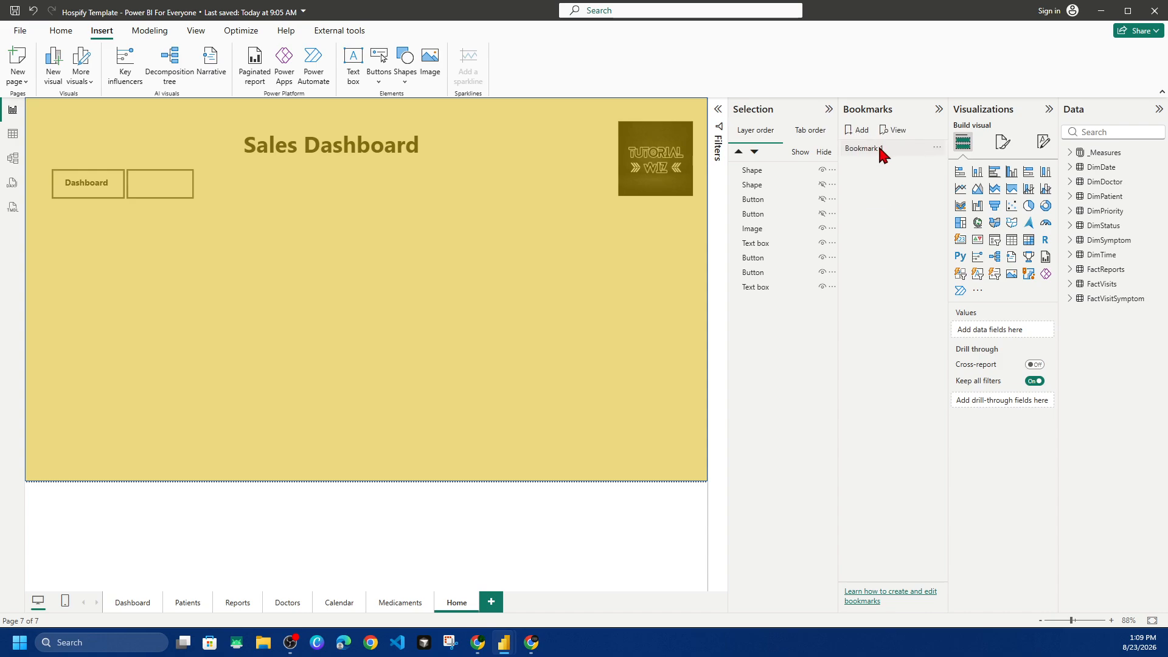
left_click(857, 131)
left_click(935, 151)
left_click(963, 170)
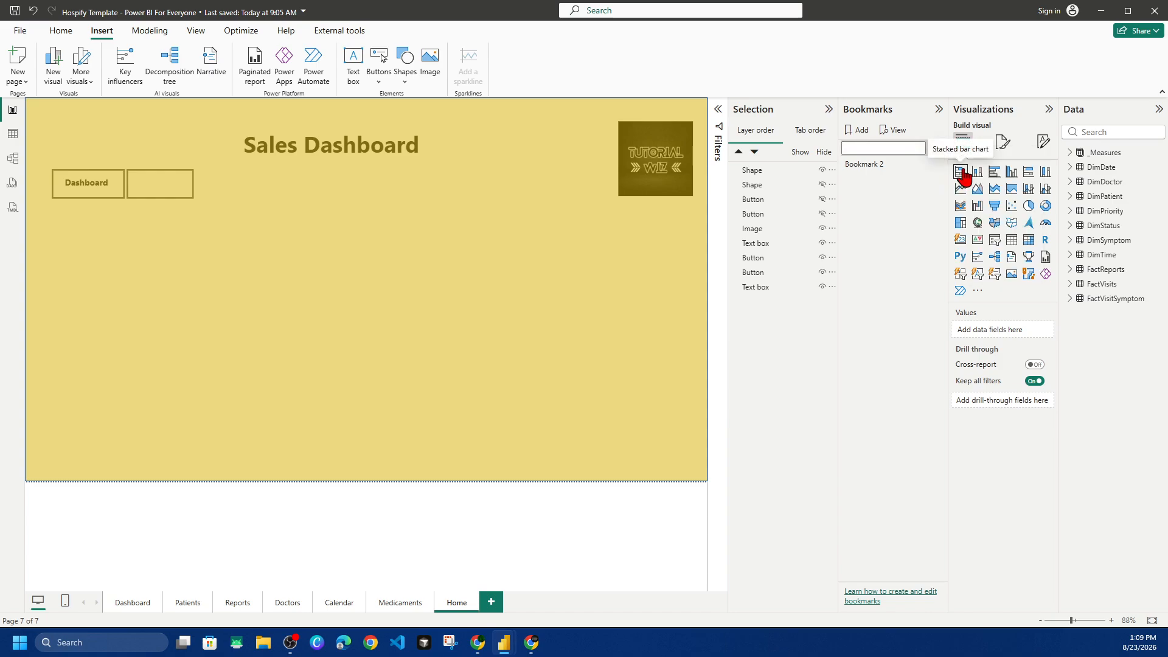
key("Return")
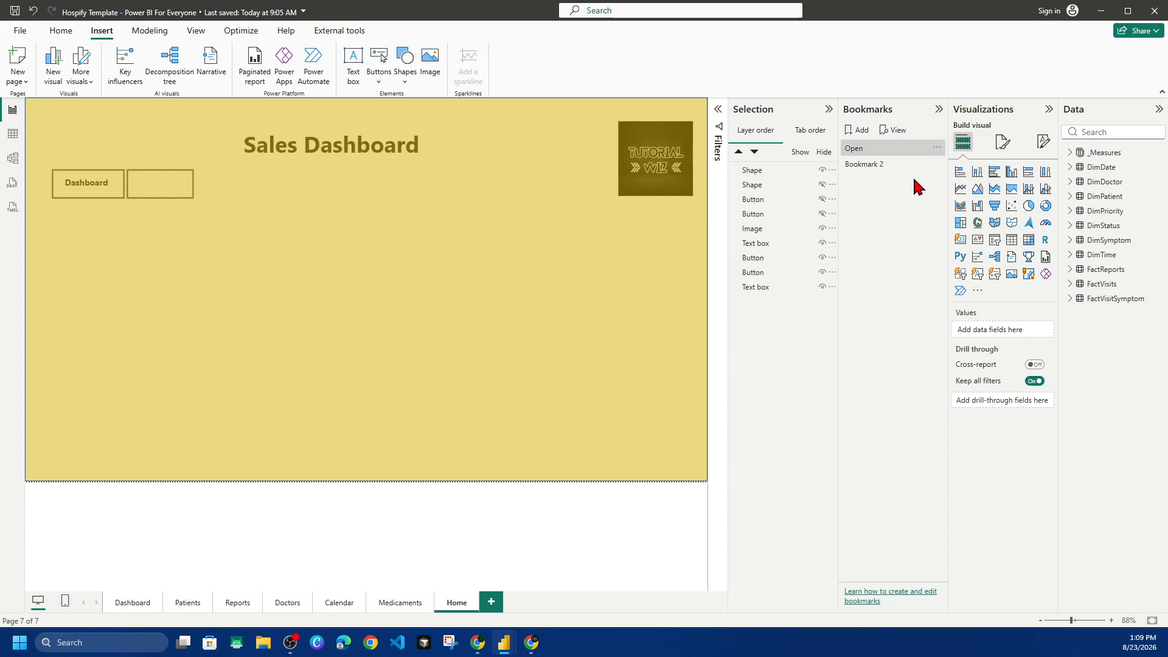
Step: Rename the second bookmark Closed and apply it
left_click(939, 165)
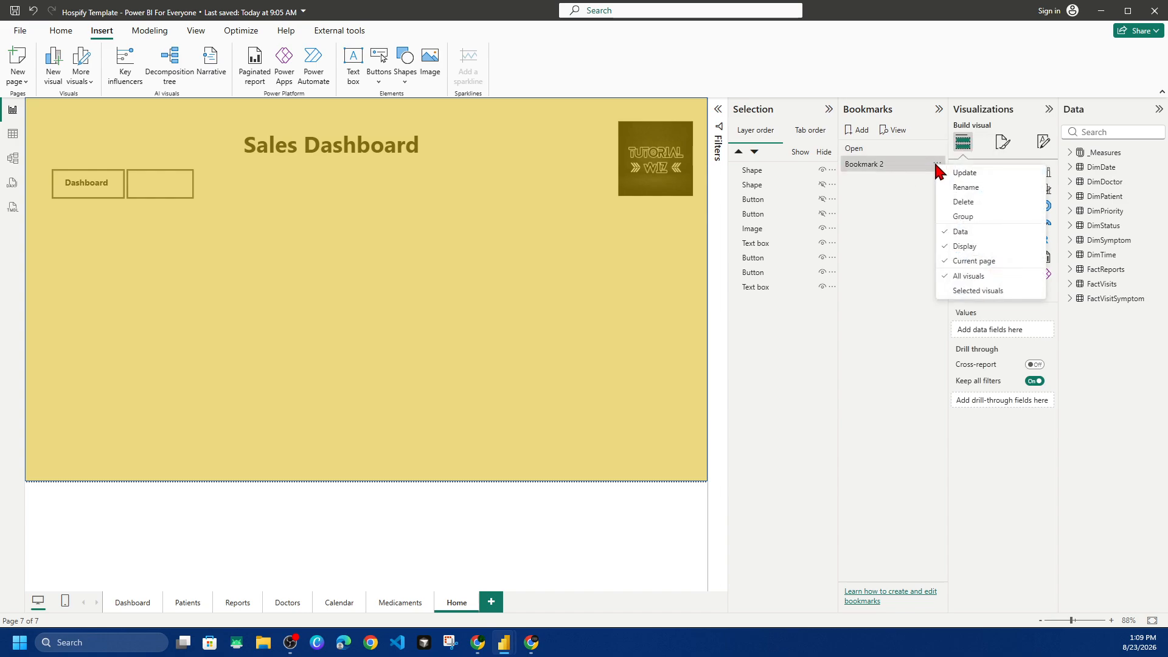
left_click(978, 188)
type("Closed")
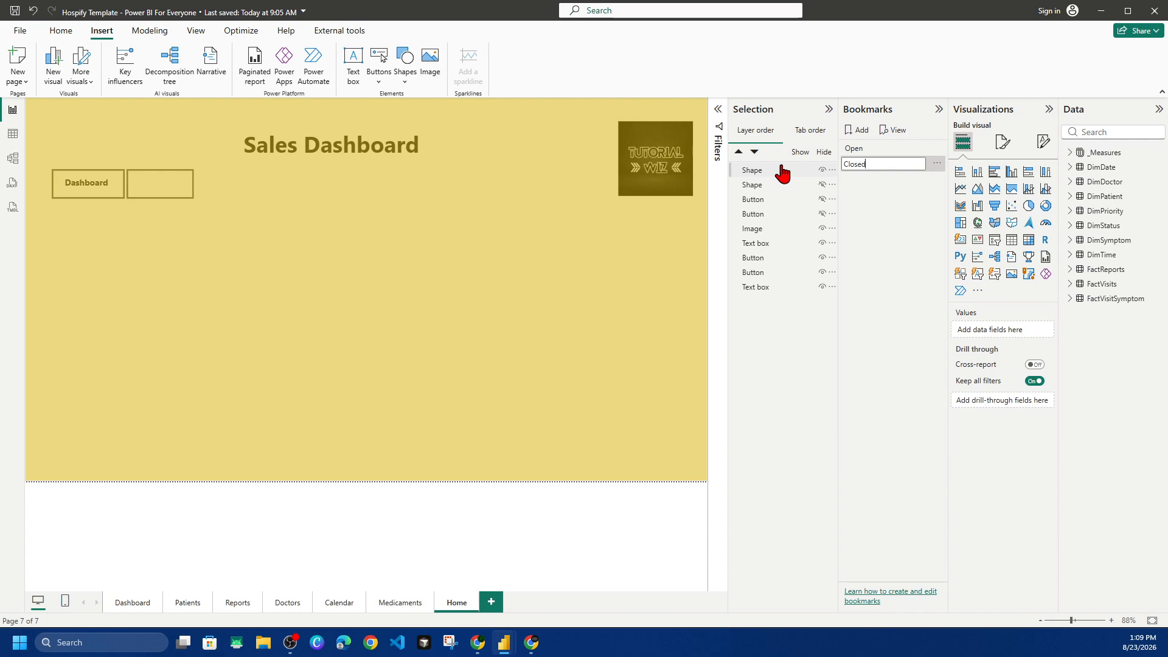
key("Return")
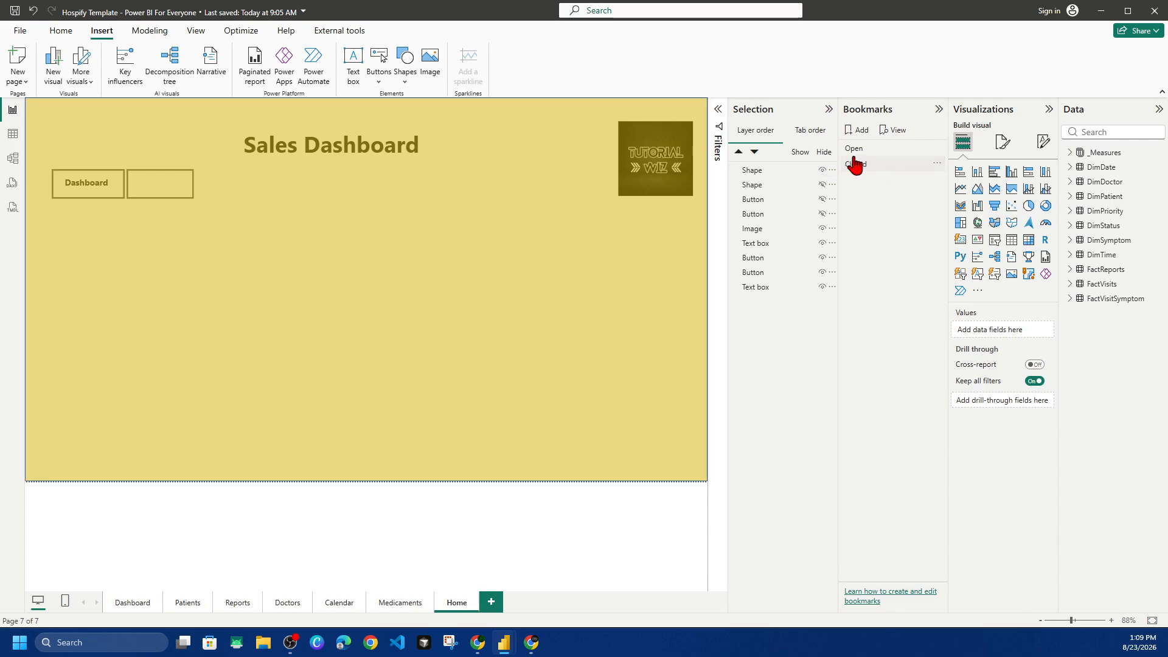
left_click(889, 165)
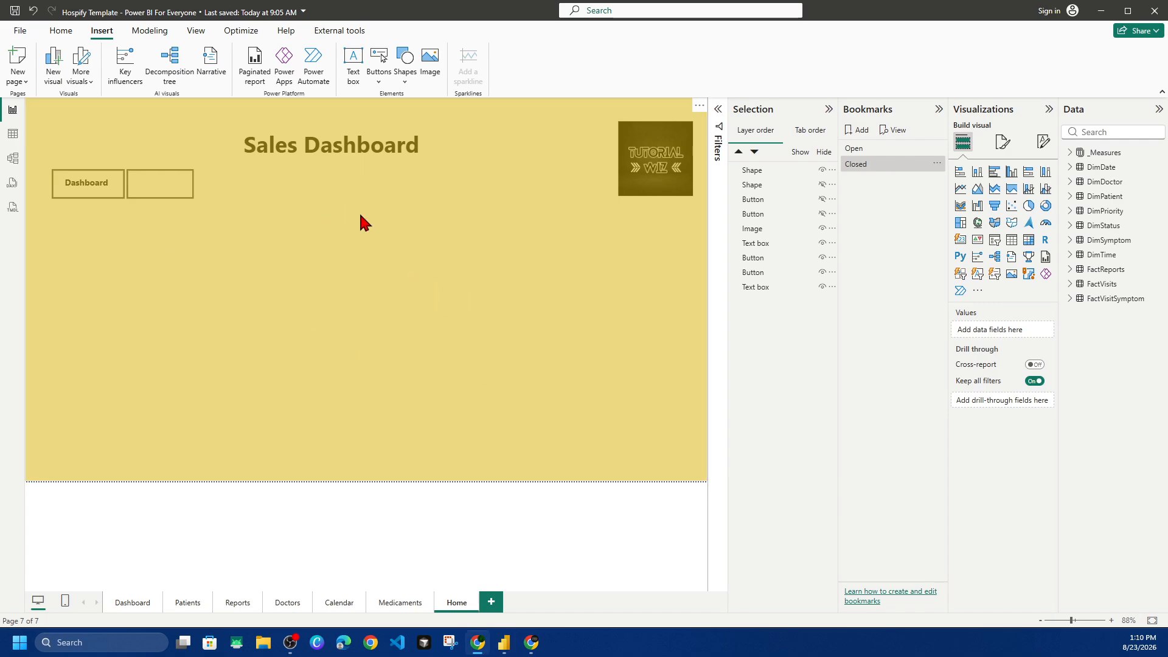
left_click(338, 316)
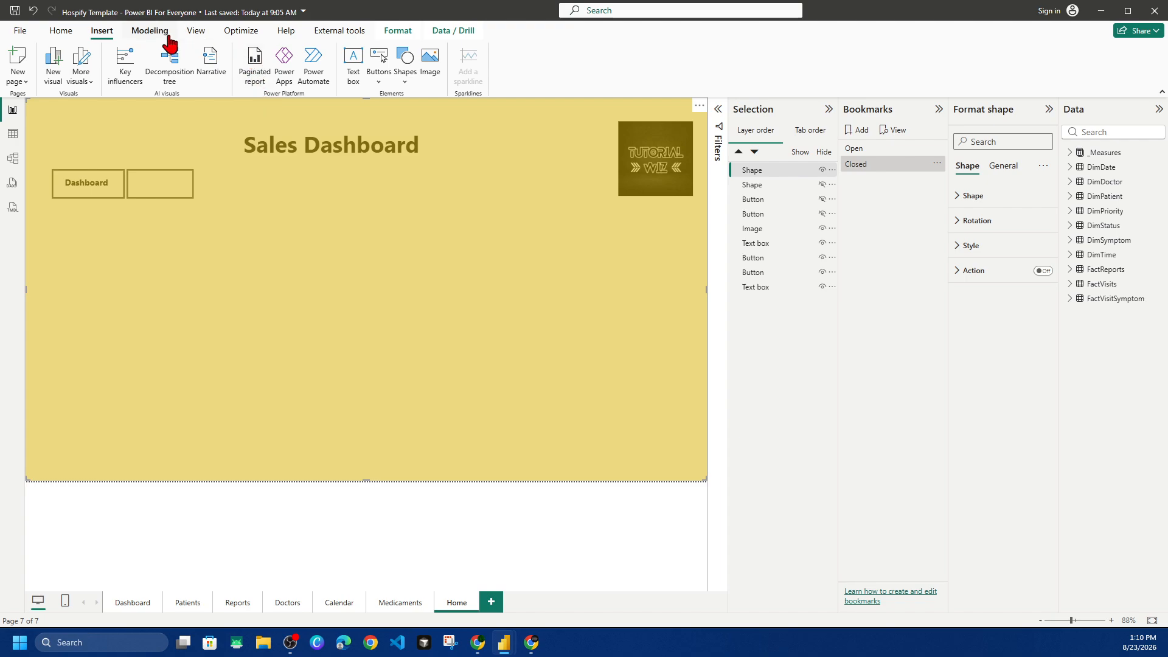
left_click(405, 73)
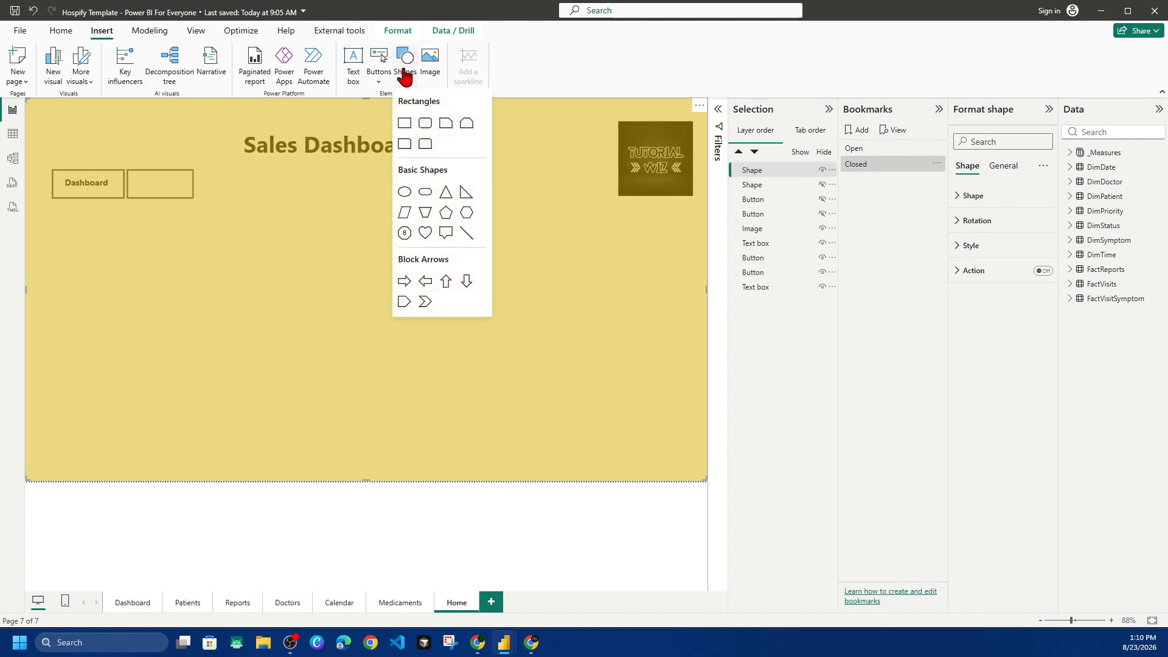
left_click(405, 143)
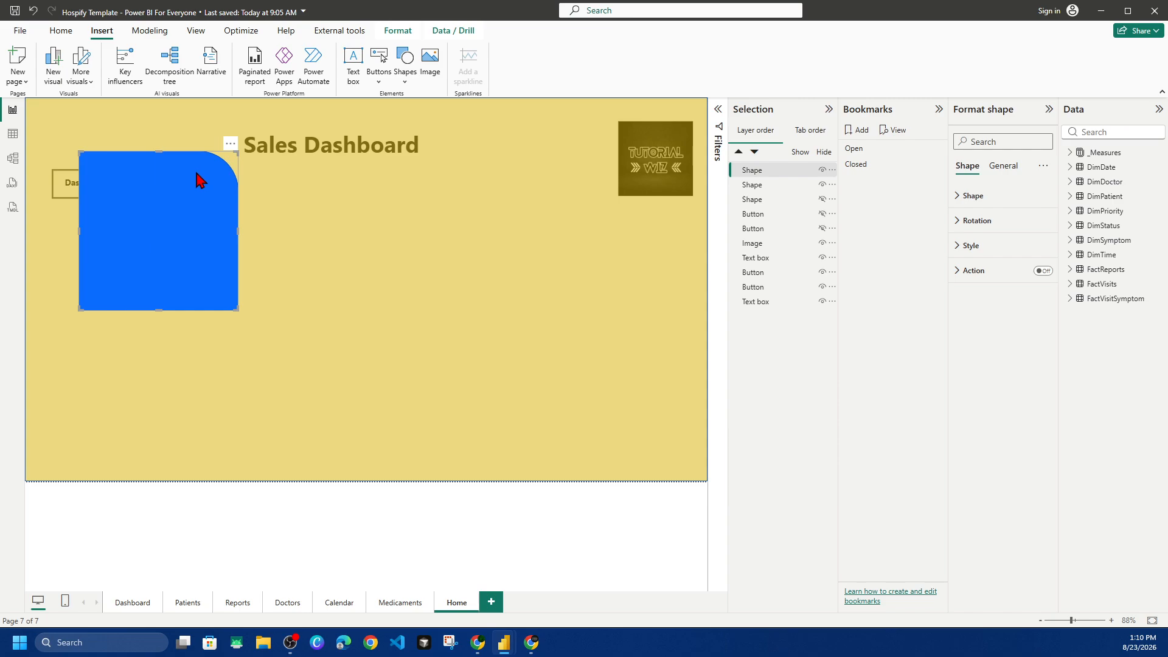
key("Delete")
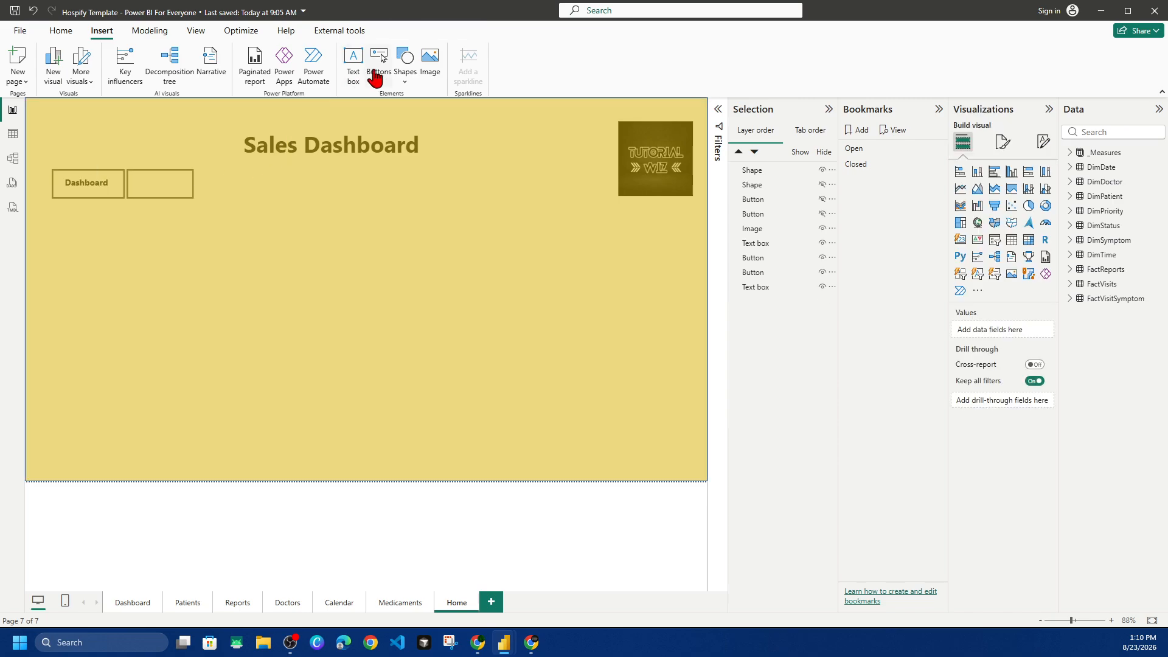
Step: Insert a plain rectangle over the gold overlay, move it toward the page's middle, and stretch it into a wide panel
left_click(404, 70)
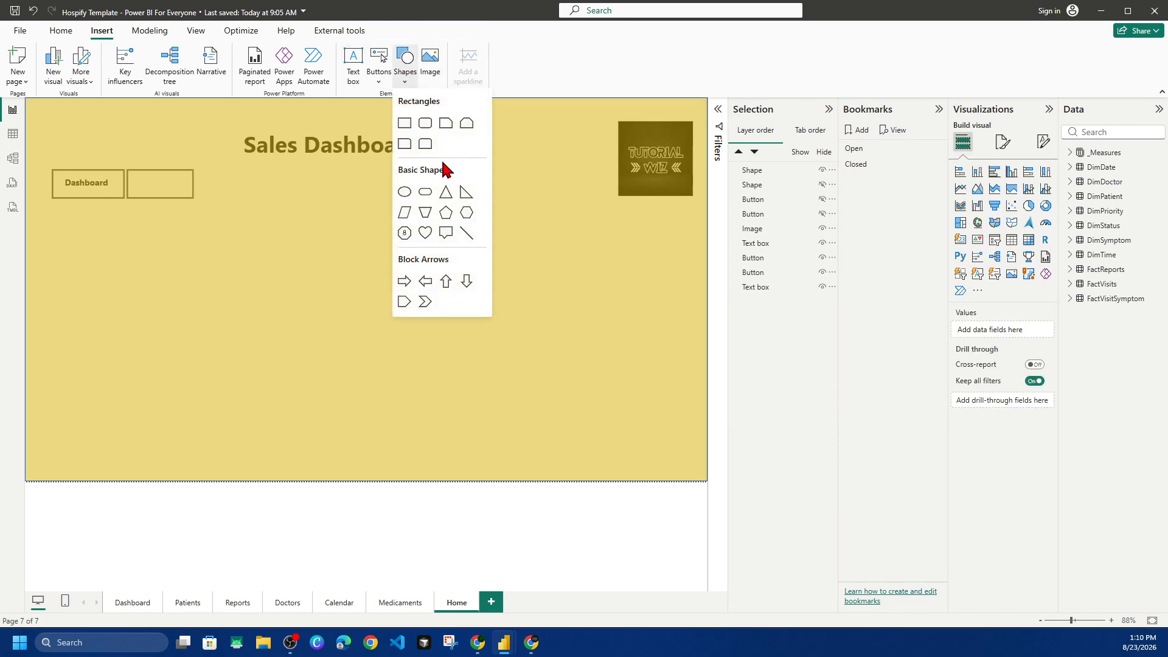
left_click(404, 123)
left_click_drag(225, 267, 307, 348)
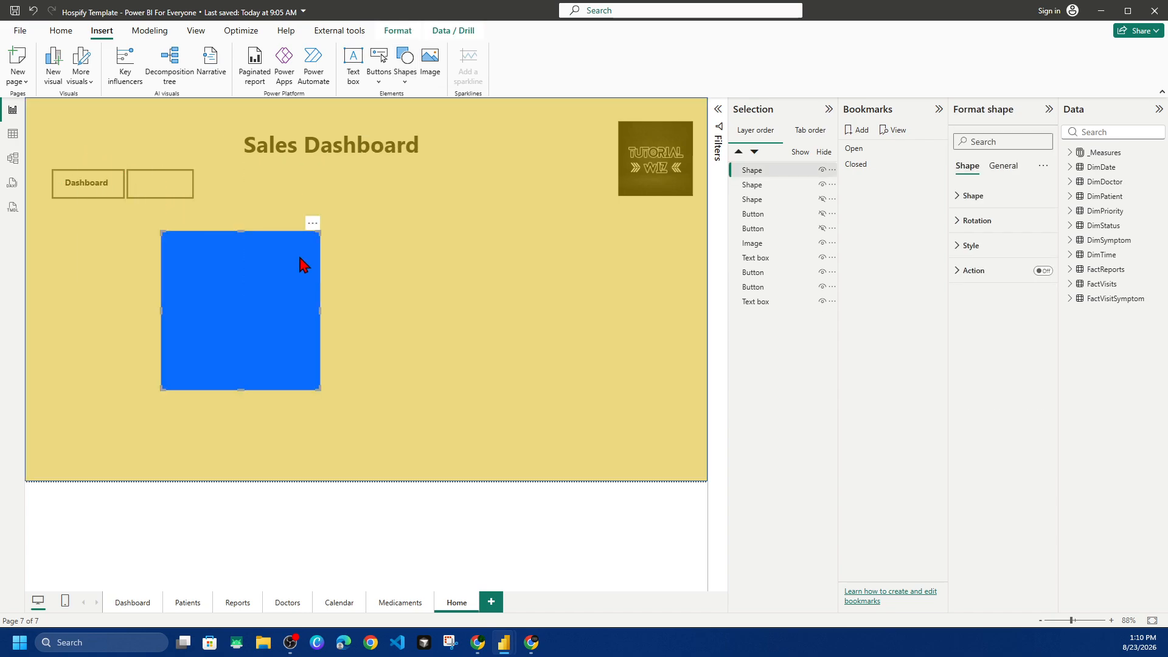
left_click_drag(319, 387, 503, 368)
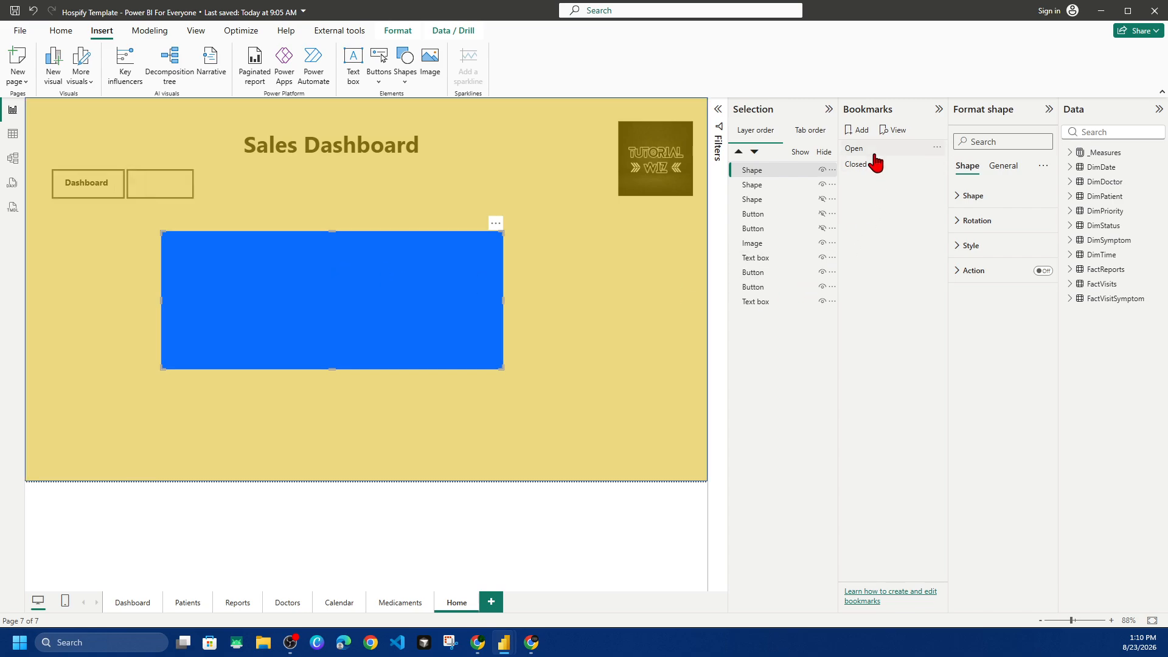
Step: Fill the wide panel rectangle with white
left_click(967, 246)
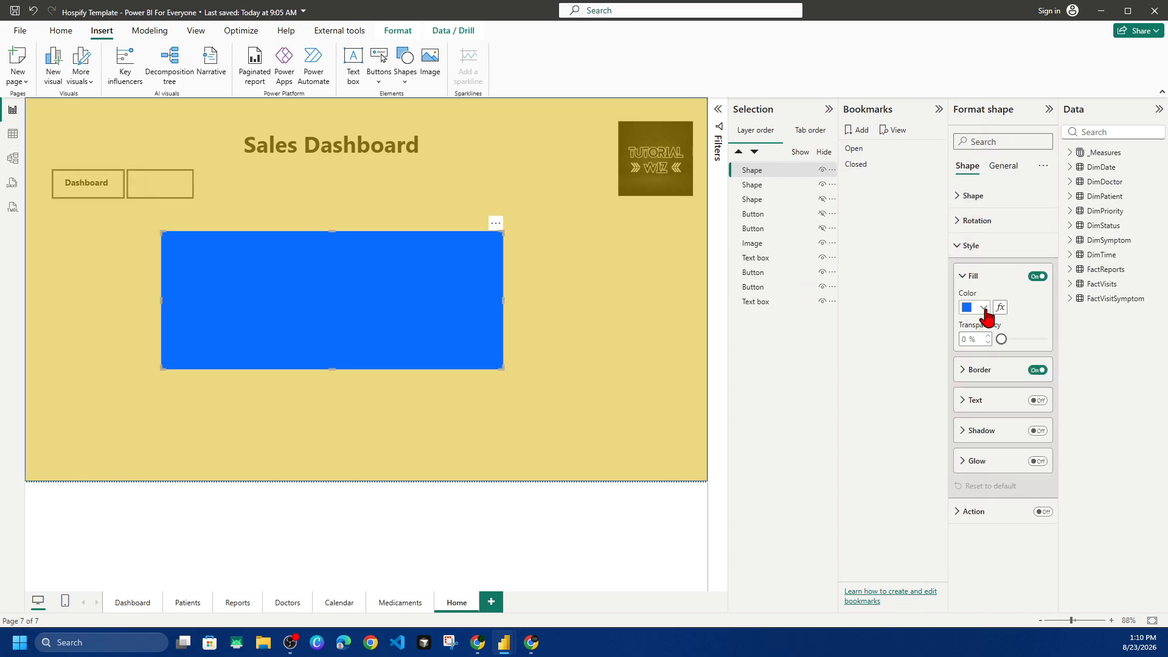
left_click(984, 309)
left_click(974, 350)
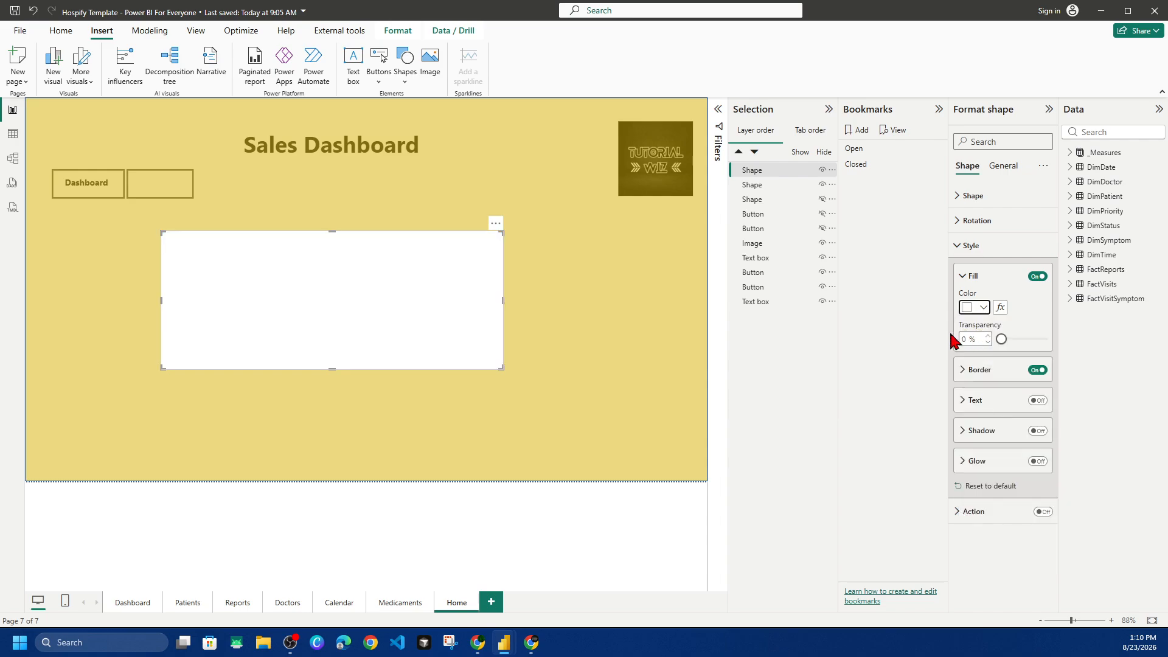
Step: Toggle the gold overlay's visibility off and on, and put the white panel above it in the layer order
left_click(569, 352)
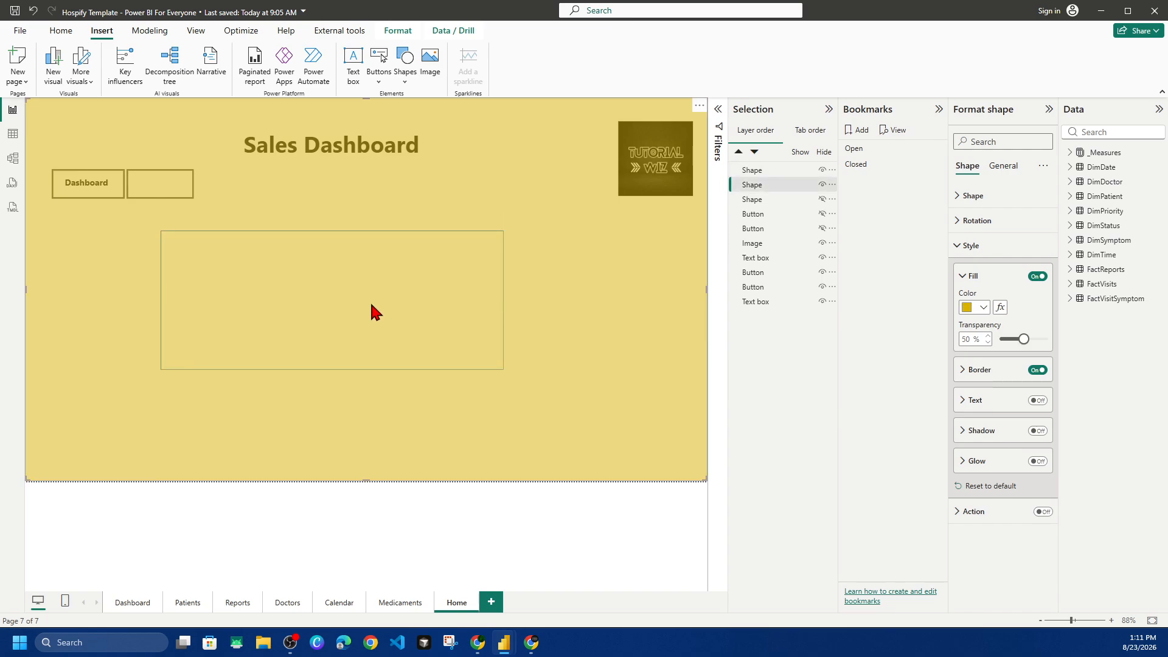
left_click(756, 174)
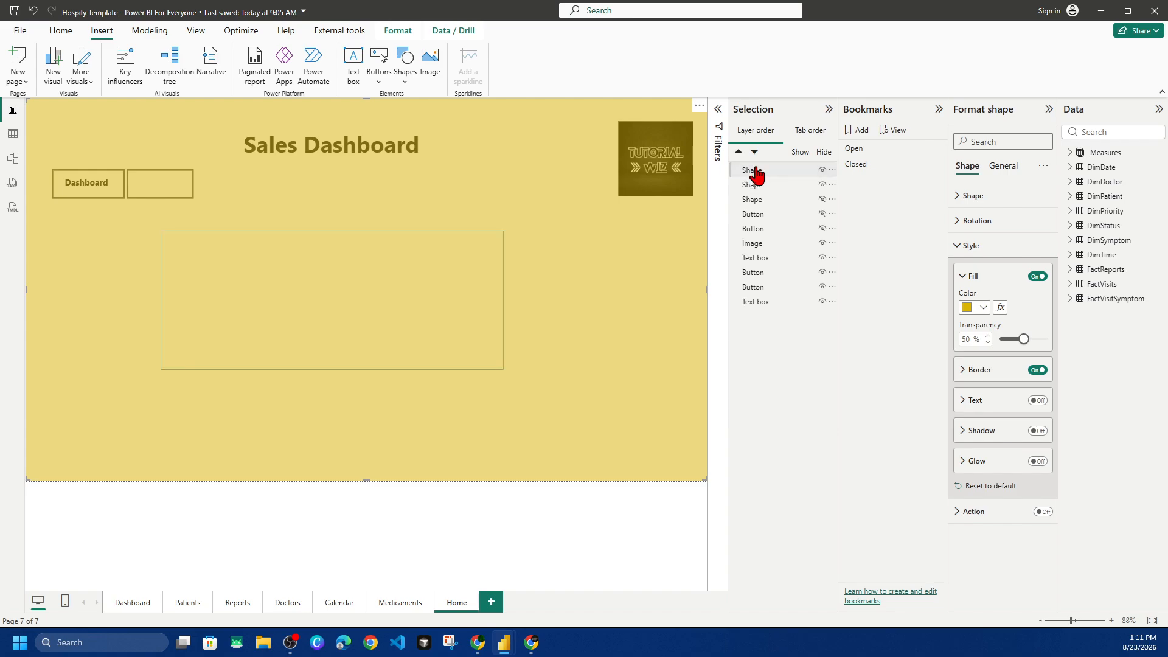
left_click(542, 547)
left_click(822, 170)
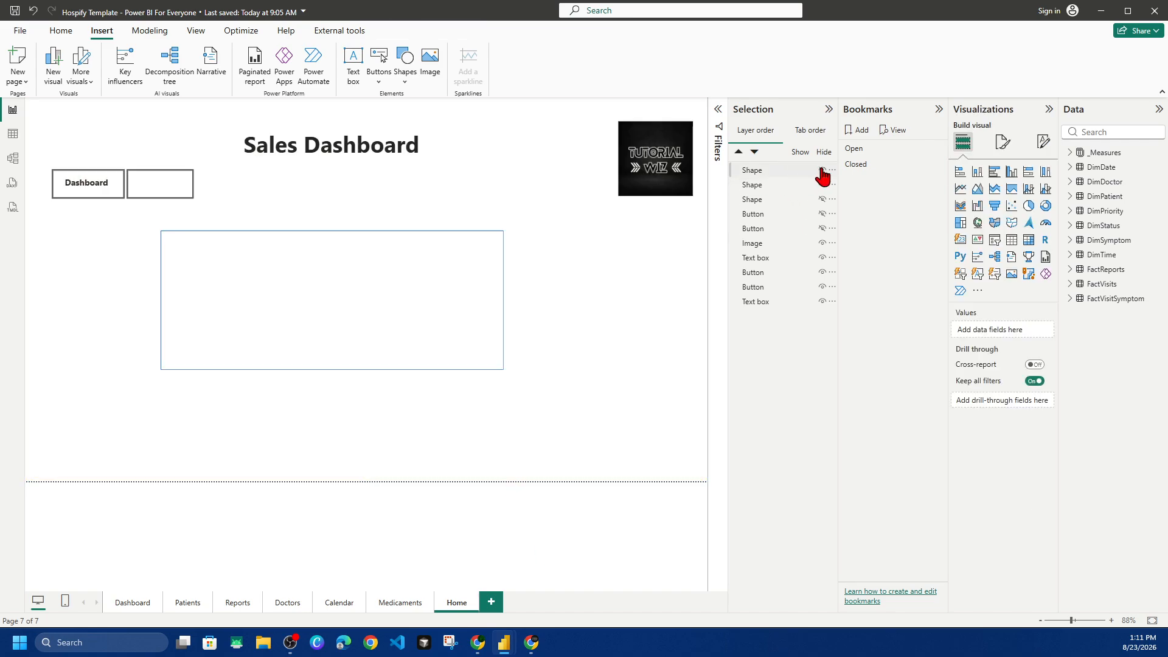
left_click(821, 171)
left_click_drag(764, 190, 760, 172)
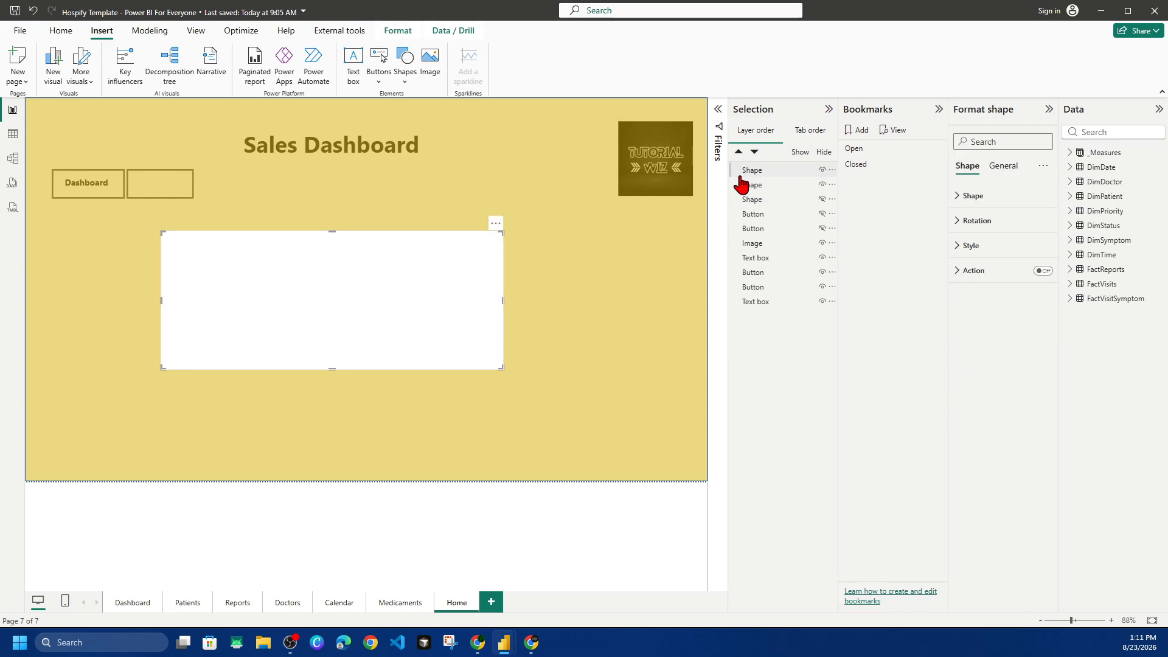
left_click(475, 551)
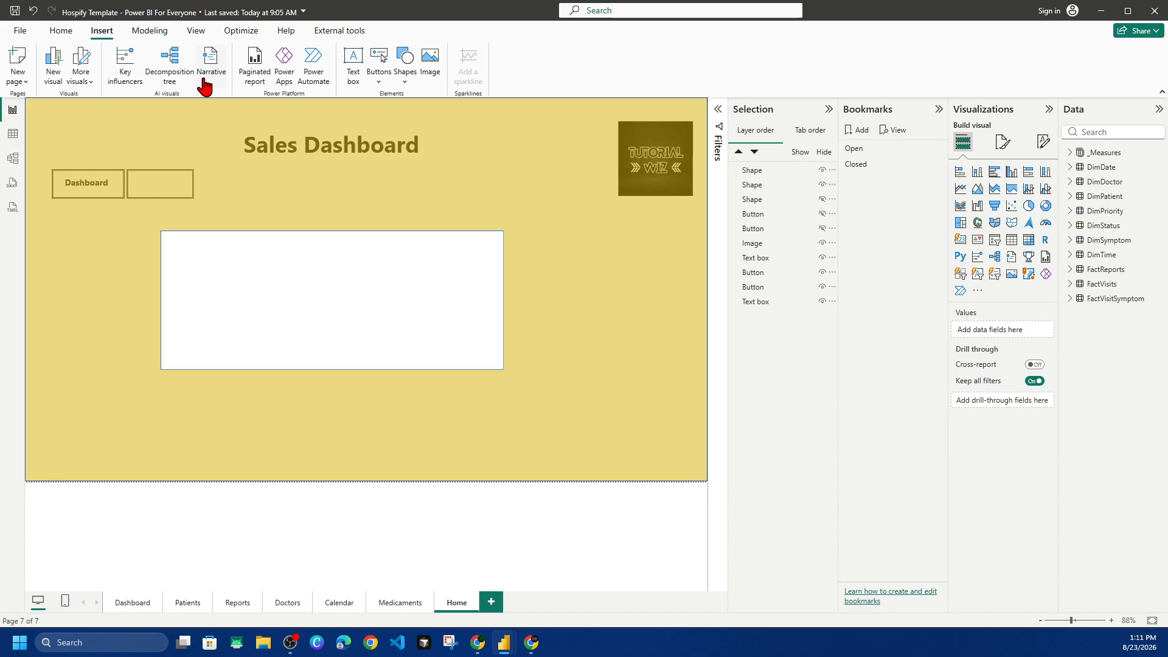
Step: Insert a widened text box with font size 32 and the text SALES OVERVIEW
left_click(352, 69)
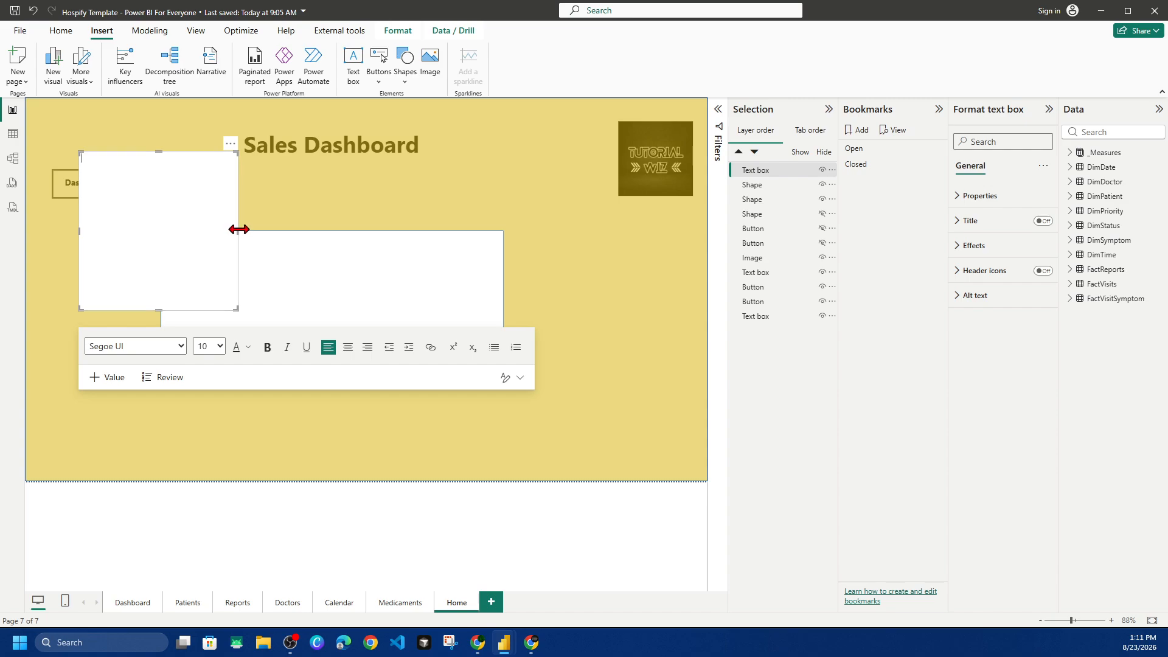
left_click_drag(237, 231, 378, 231)
left_click(221, 347)
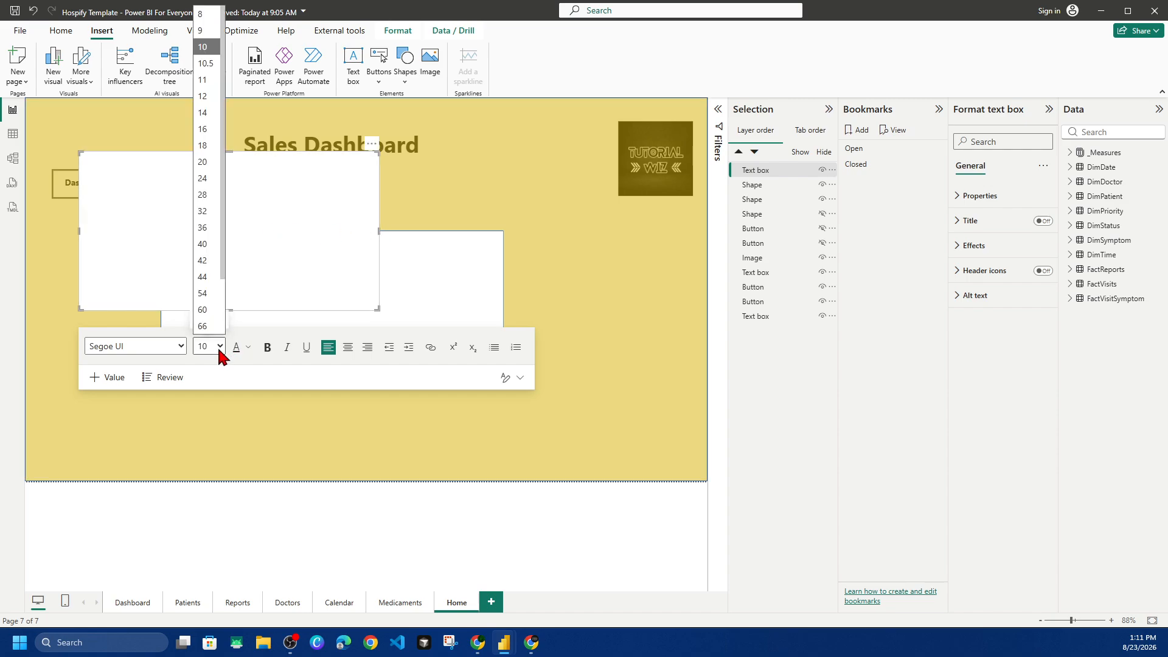
left_click(209, 211)
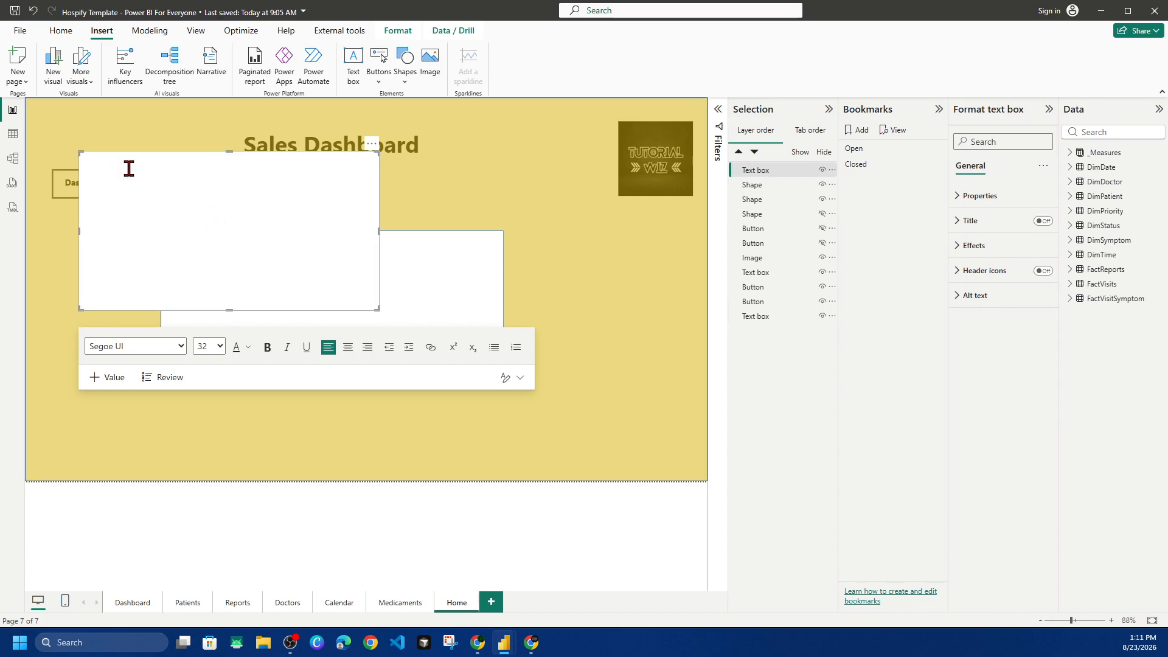
type("SALES OVERVIEW")
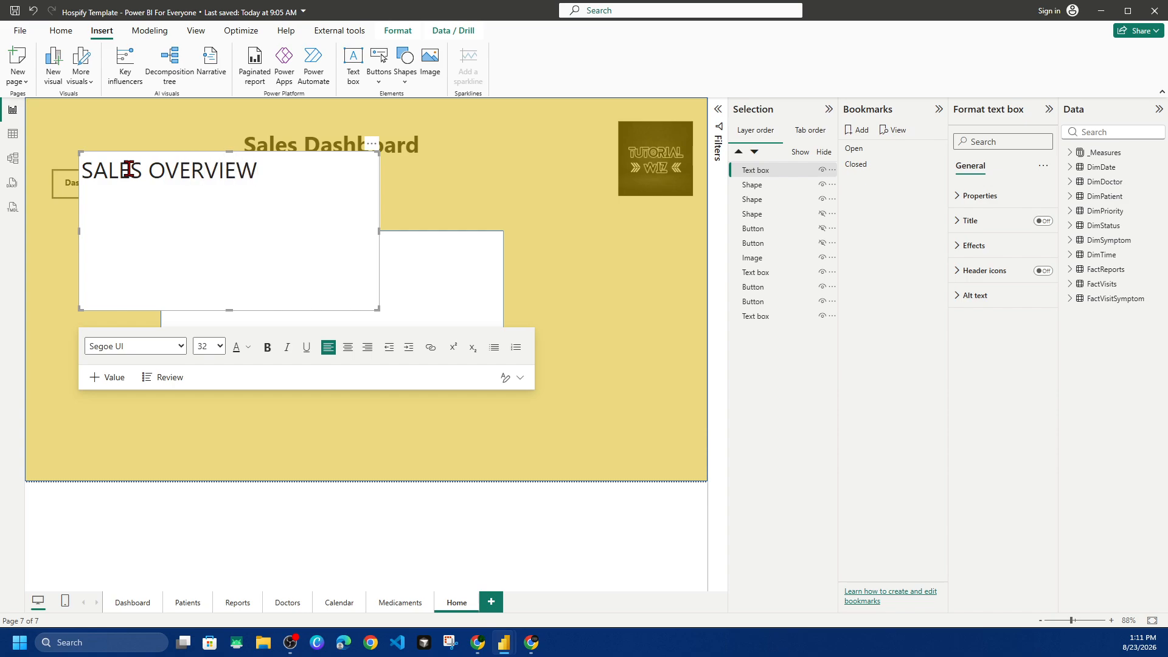
Step: Make the SALES OVERVIEW heading bold and shrink its text box to fit the text
triple_click(128, 169)
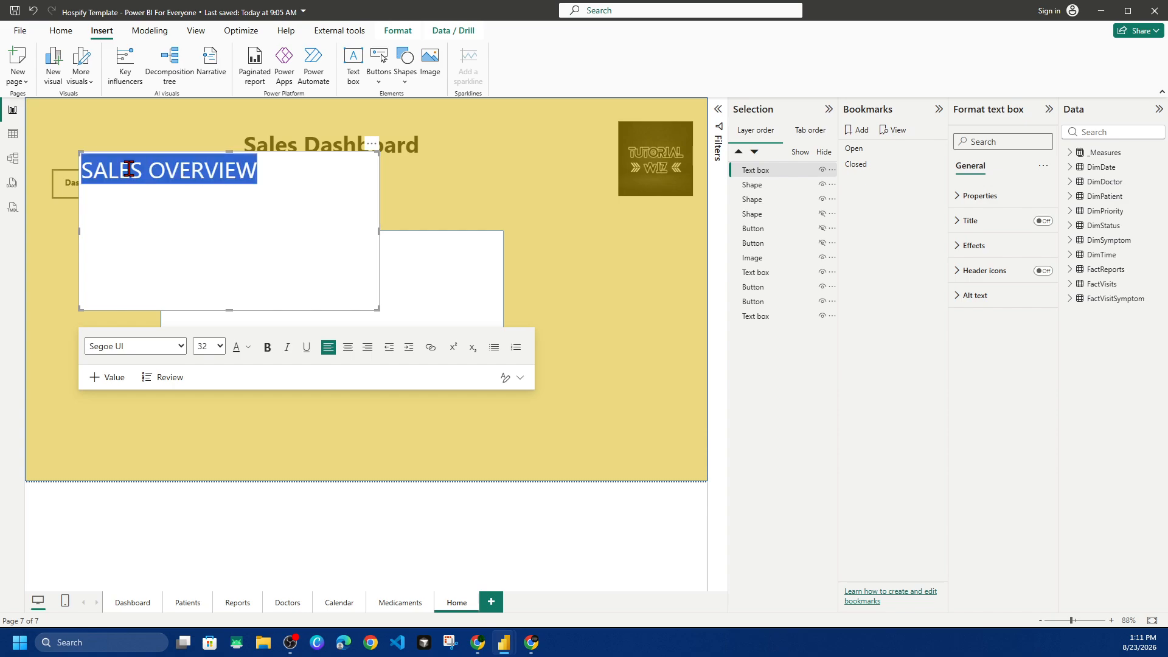
left_click(267, 347)
left_click_drag(379, 309, 288, 198)
left_click(295, 180)
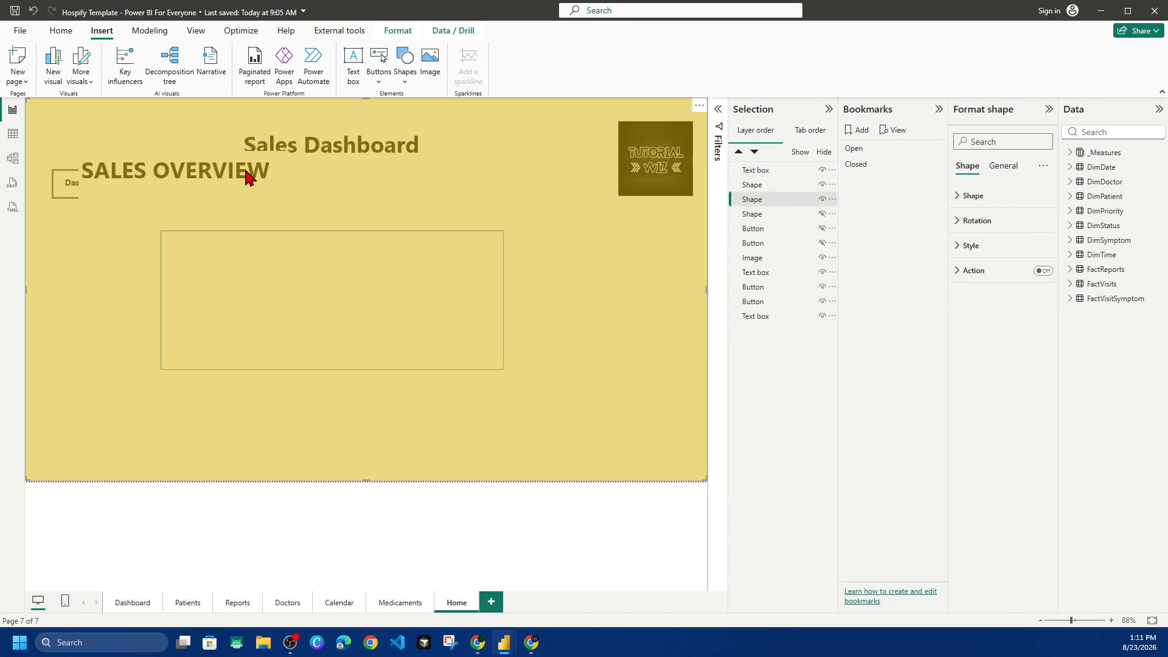
Step: Move the SALES OVERVIEW text box onto the middle of the white panel
left_click(757, 171)
left_click_drag(285, 151, 424, 276)
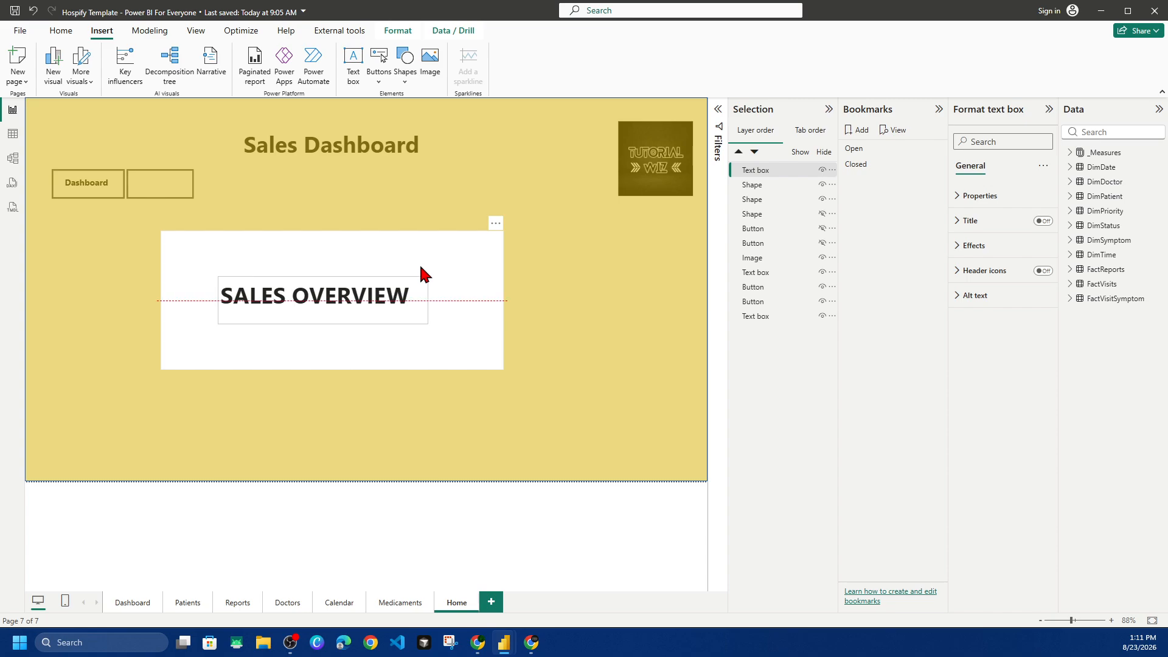
left_click(547, 430)
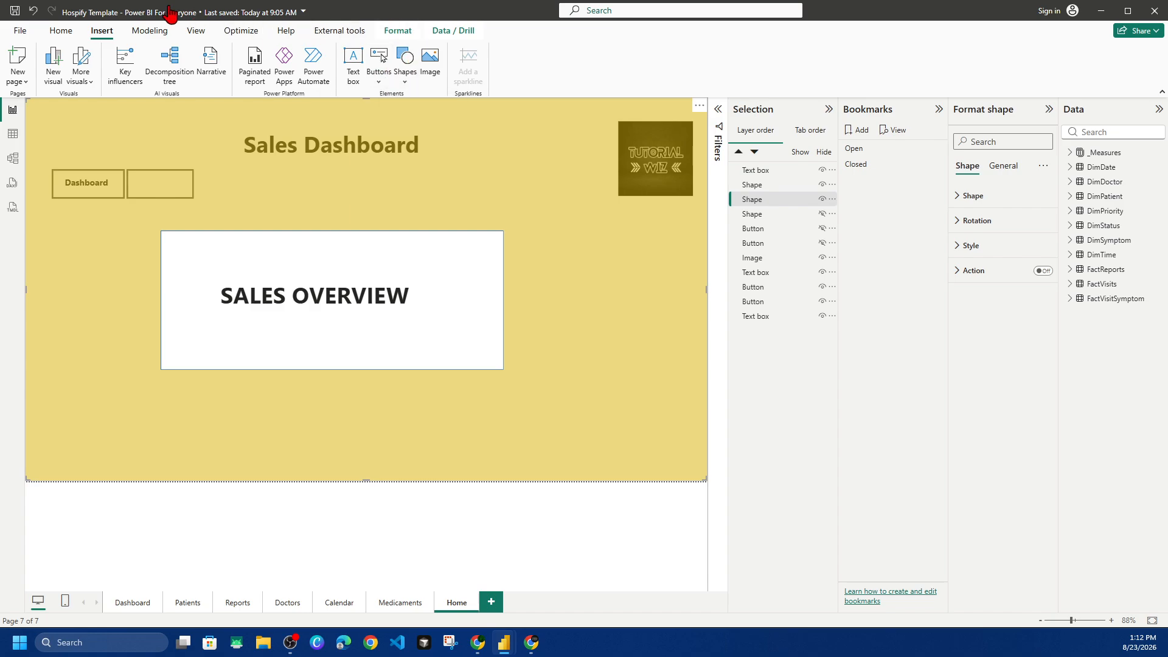
Step: Insert a blank button and fit it as a small rectangle in the white panel's upper-right corner
left_click(381, 63)
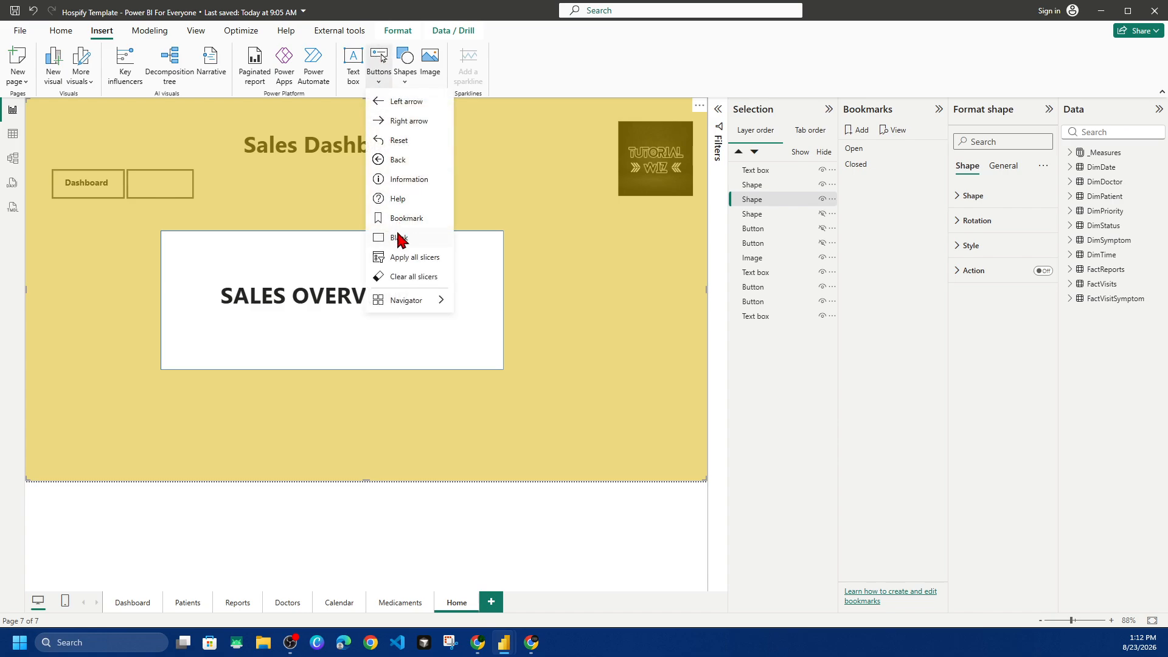
left_click(399, 237)
left_click_drag(59, 104, 488, 242)
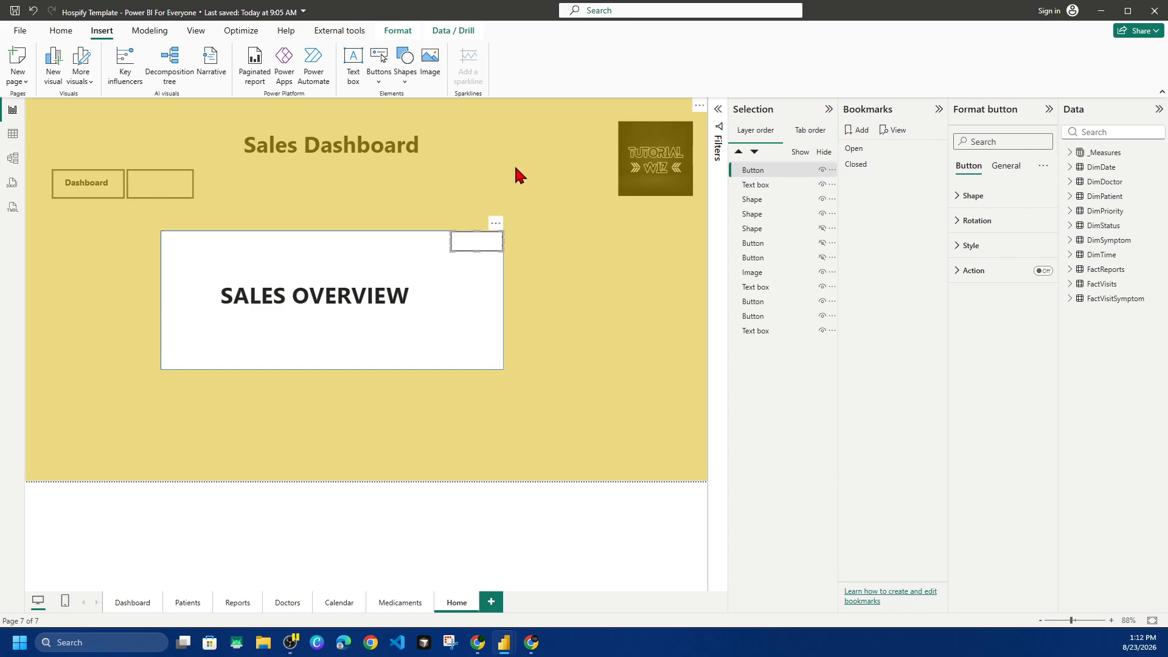
double_click(474, 242)
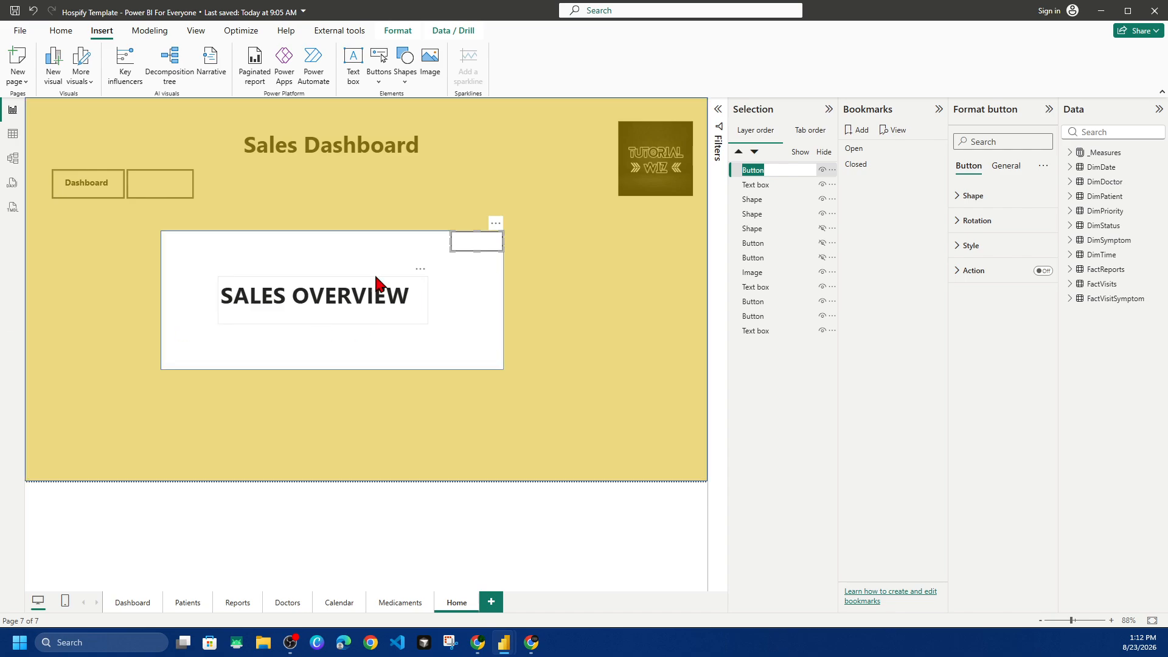
left_click(464, 314)
left_click(512, 384)
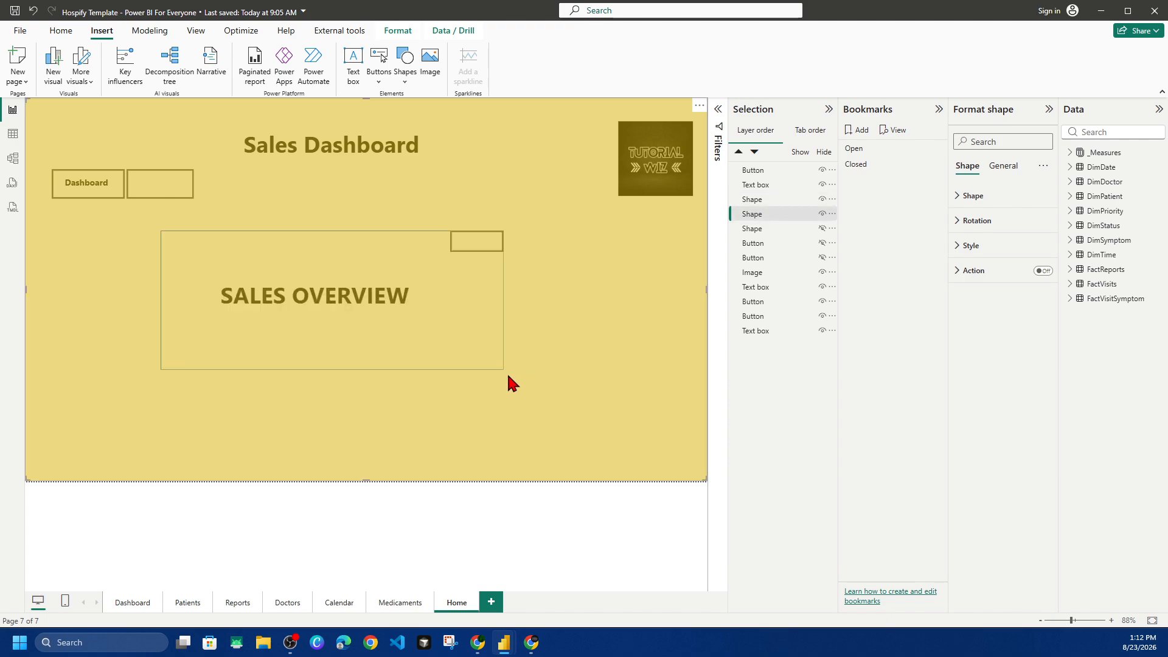
left_click(754, 199)
left_click(755, 184)
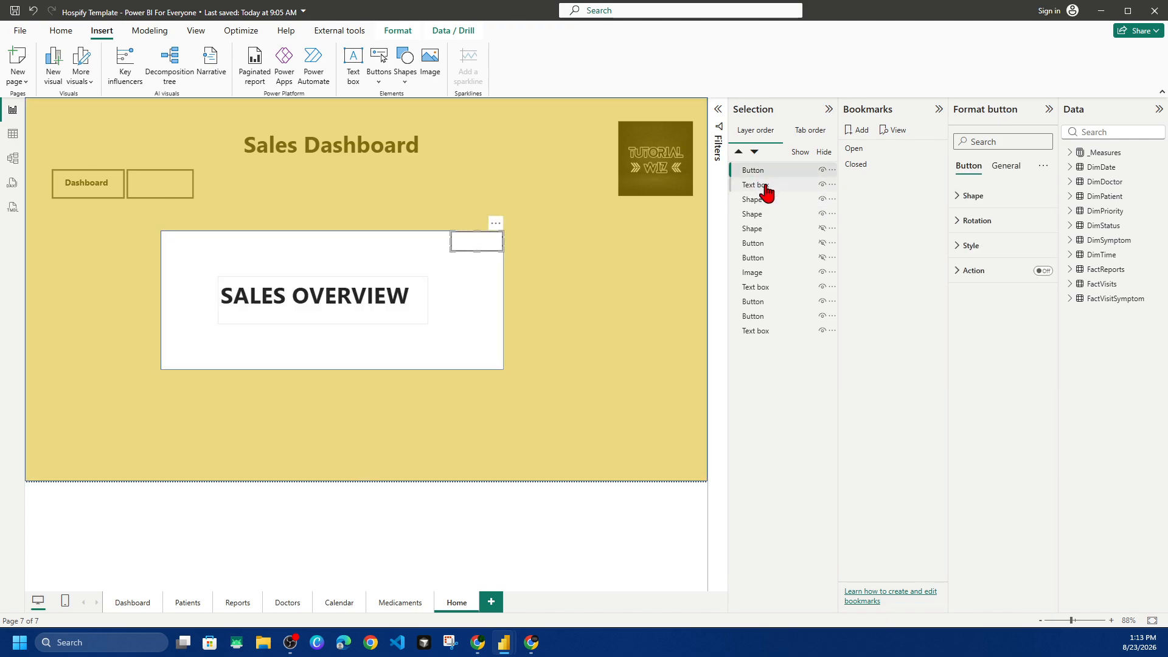
left_click(765, 201)
left_click(764, 182, "ctrl")
left_click(766, 171, "ctrl")
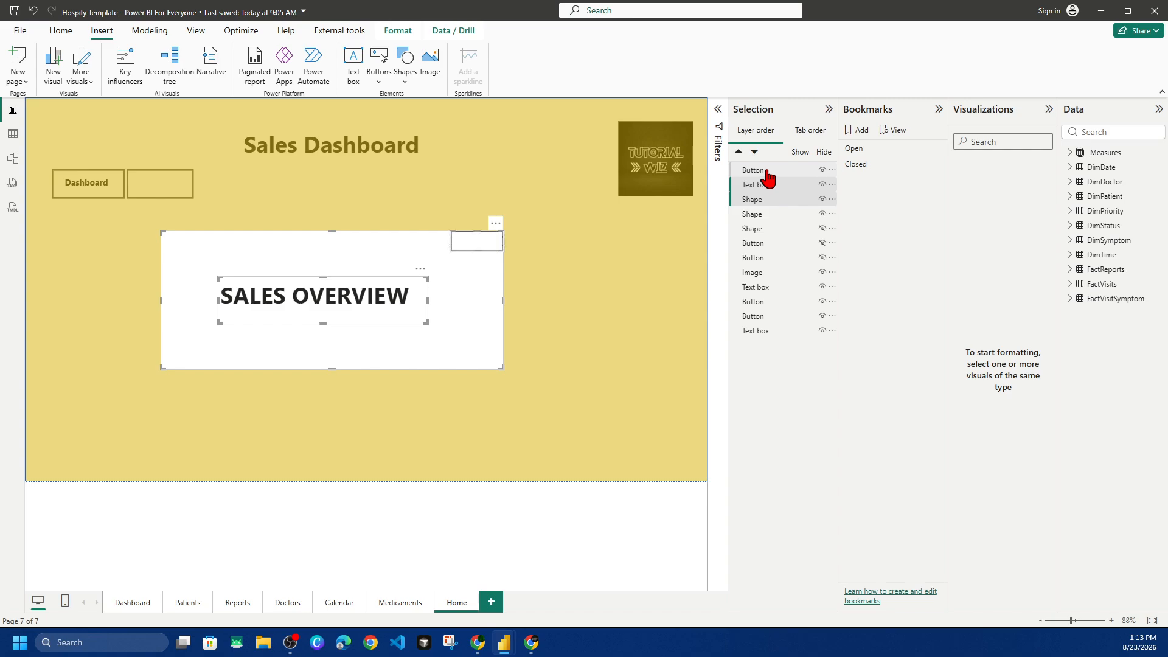
left_click(495, 225)
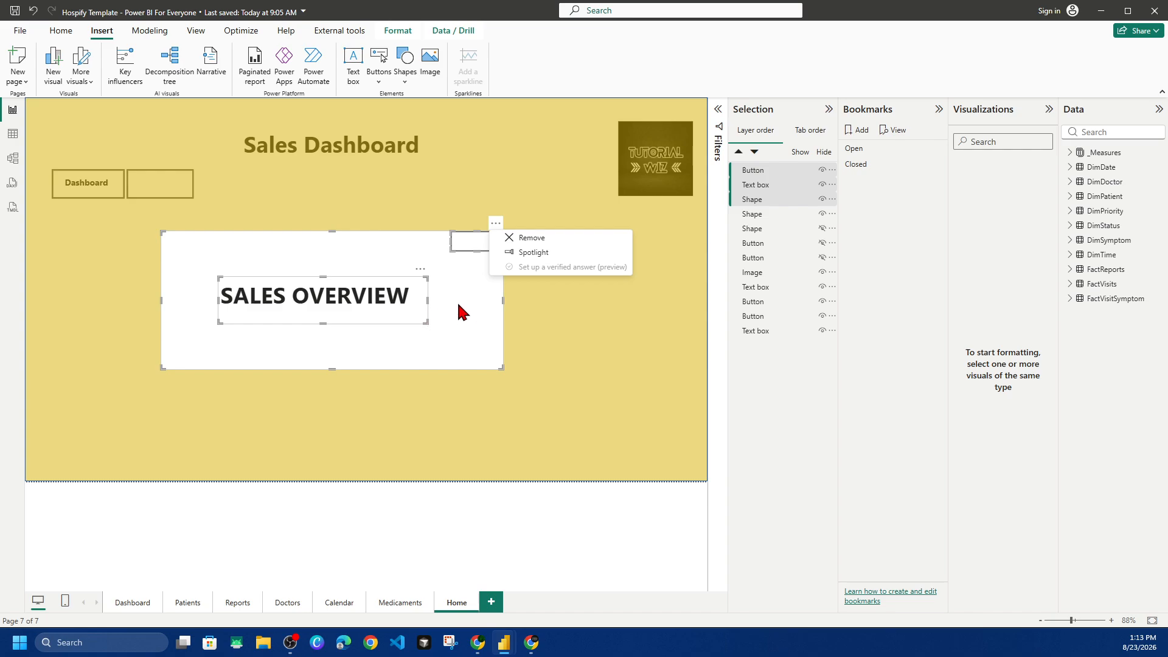
left_click(518, 340)
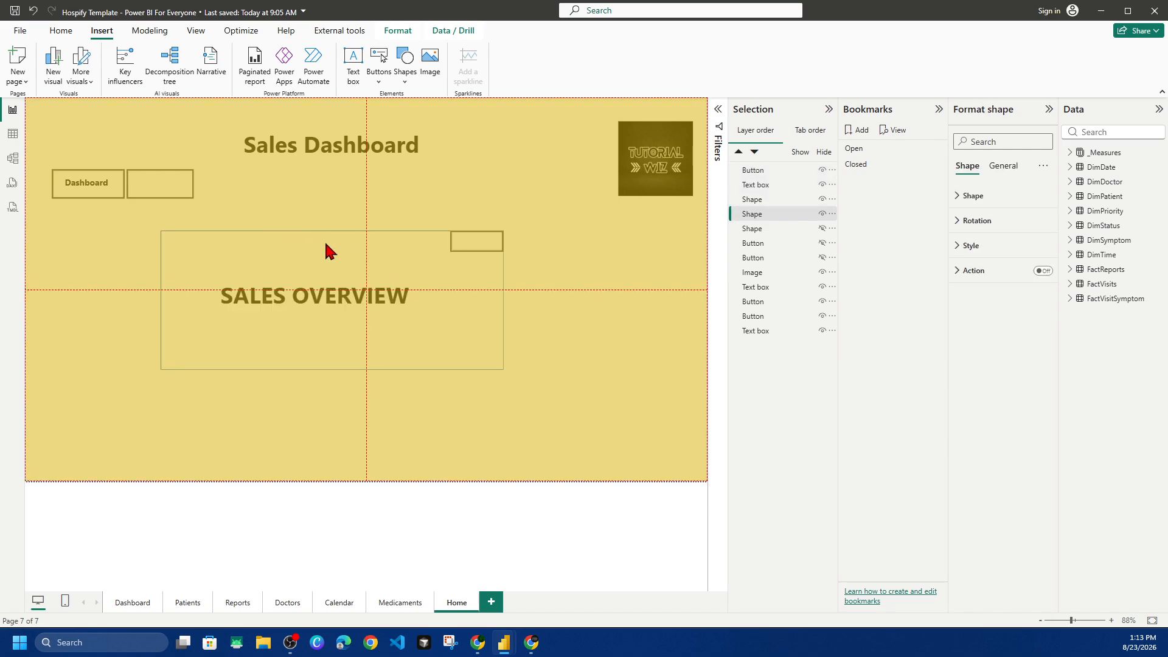
Step: Hide the gold overlay and group the white panel, the SALES OVERVIEW heading and the blank corner button
left_click(822, 214)
left_click_drag(526, 406, 161, 221)
right_click(492, 258)
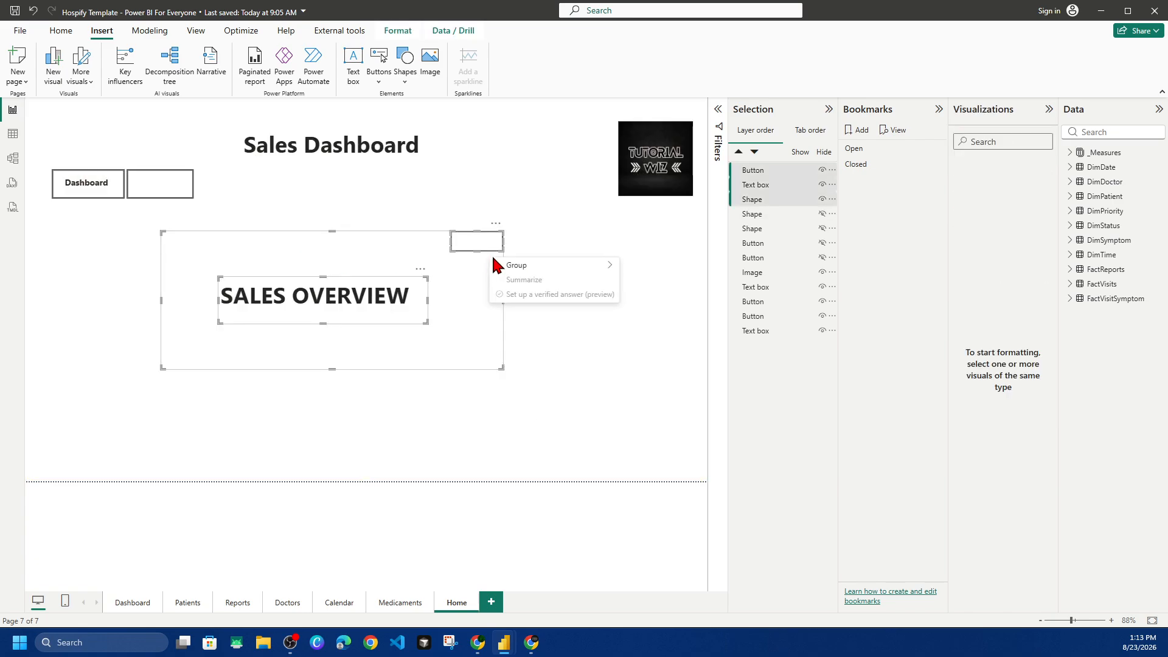
mouse_move(523, 266)
left_click(646, 263)
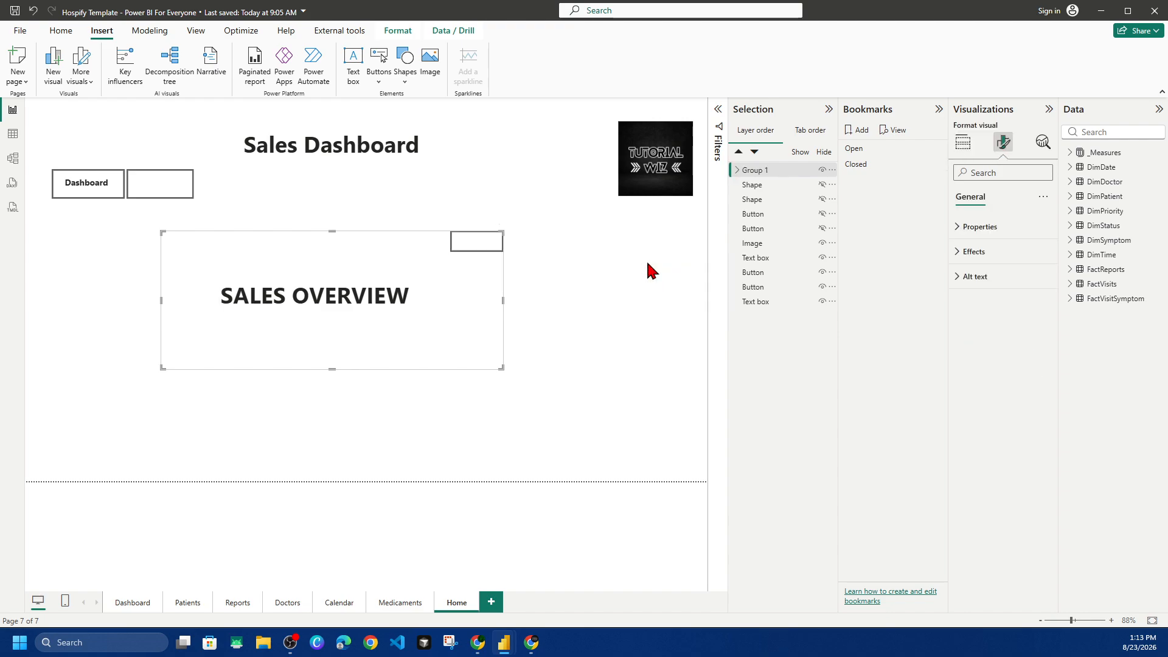
left_click(737, 171)
left_click(737, 170)
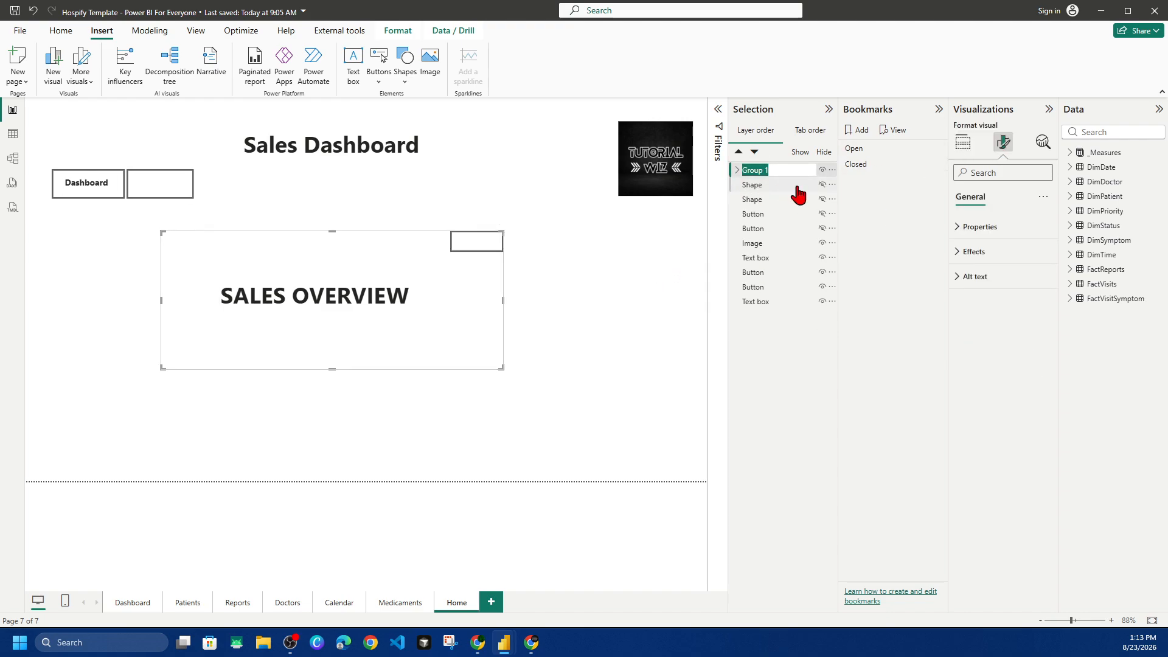
Step: Toggle the visibility of the gold overlay and the pop-up group, leaving both hidden
left_click(820, 185)
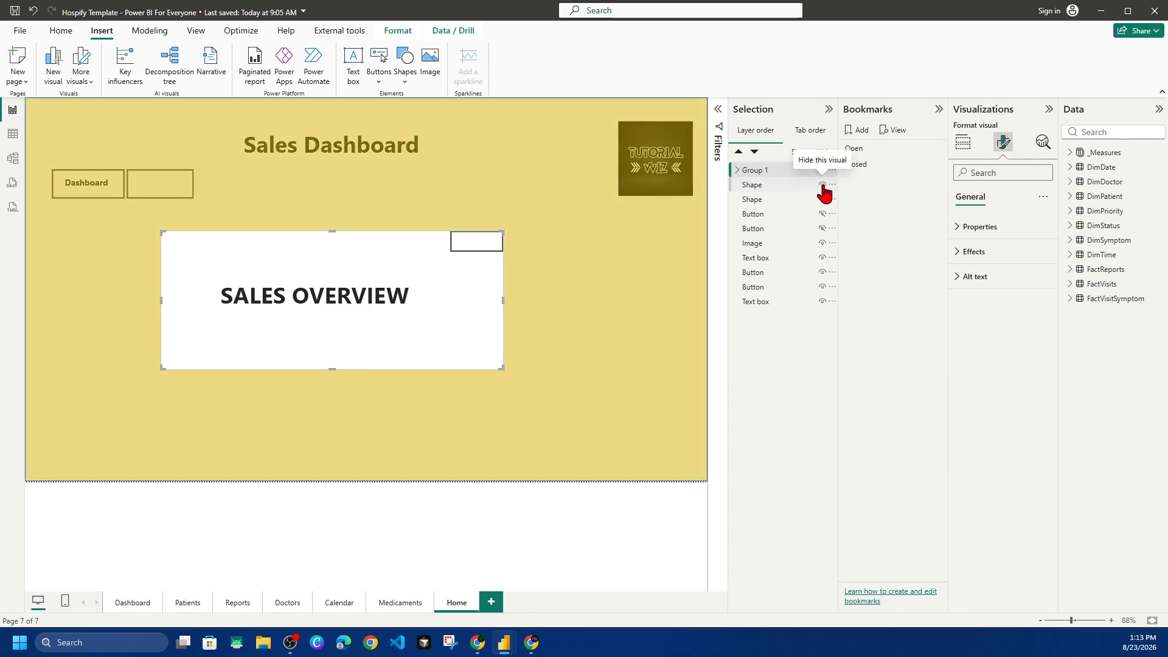
left_click(822, 184)
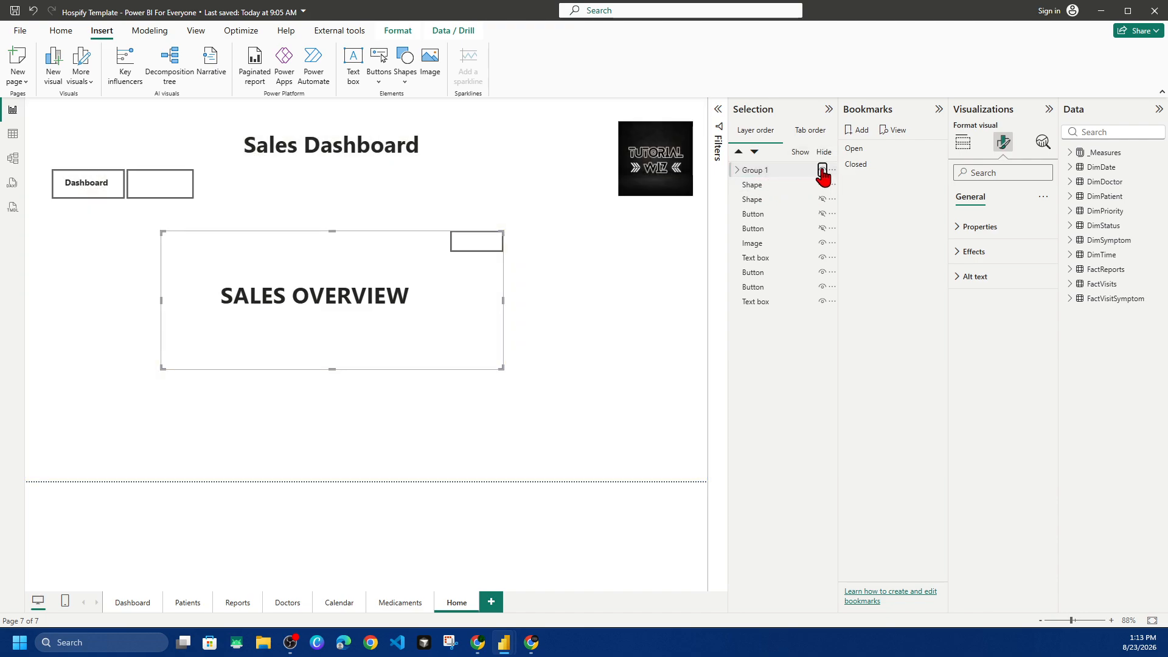
left_click(822, 171)
left_click(822, 171)
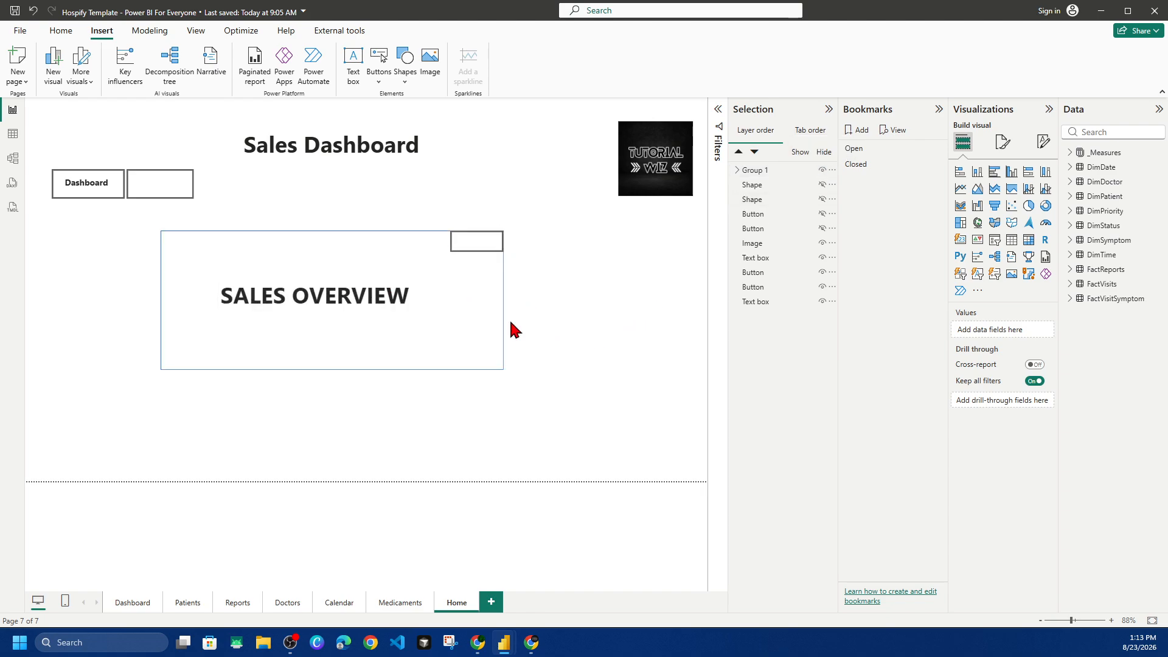
left_click(822, 172)
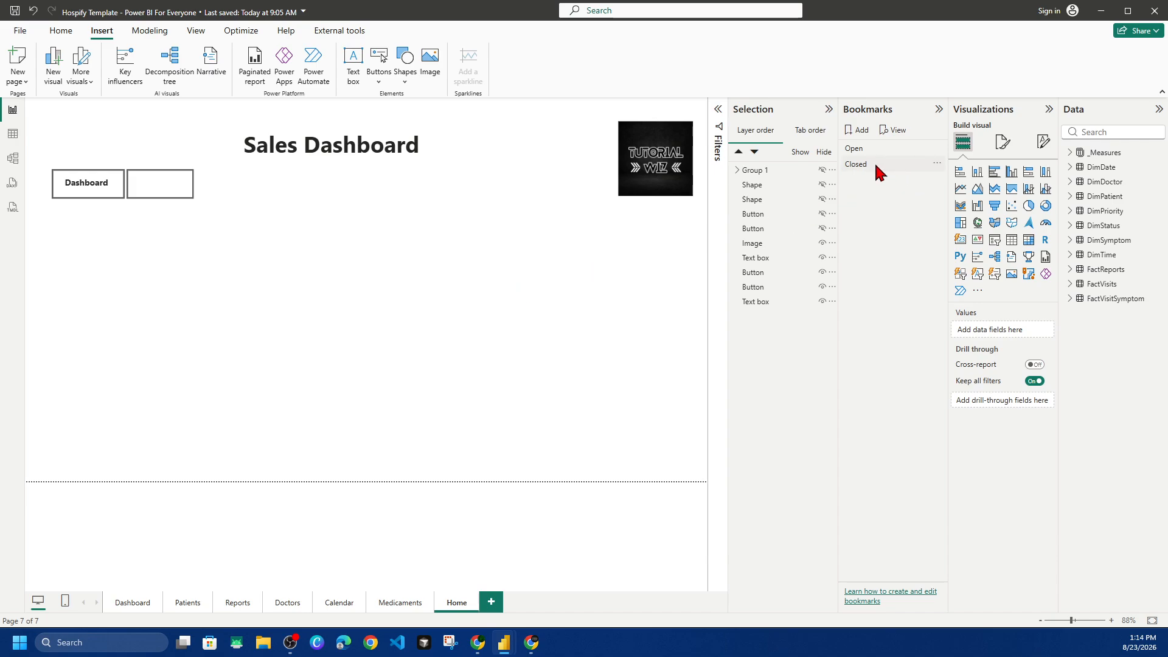
Step: Turn off Data and Current page for the Closed bookmark and update it to the current view
left_click(938, 163)
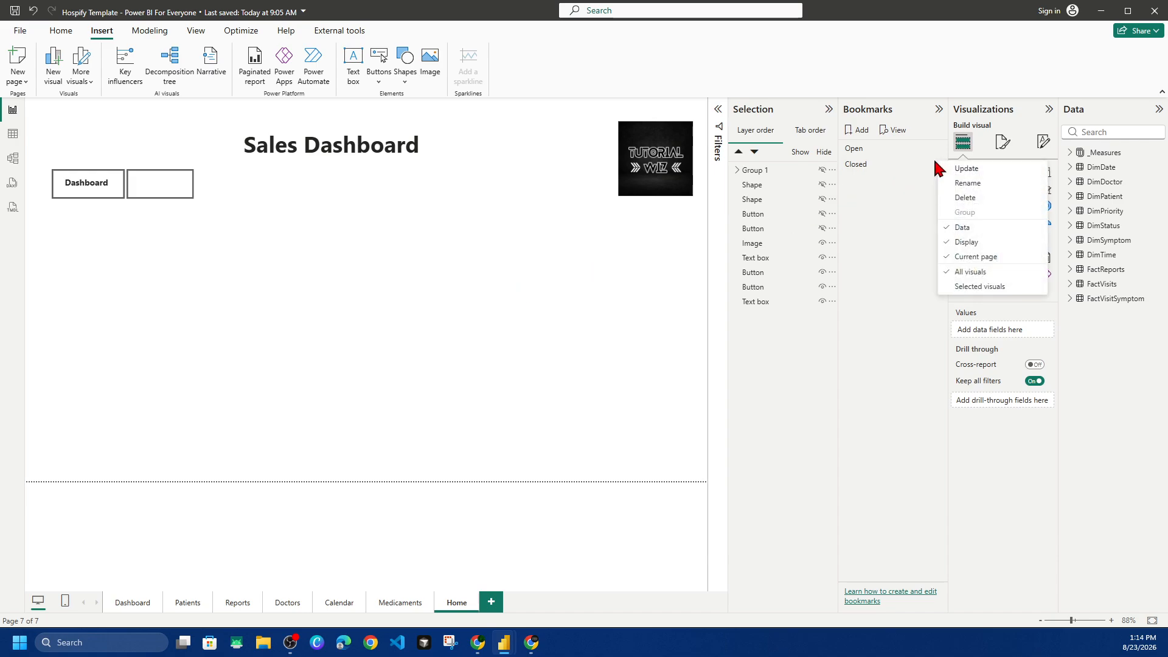
left_click(986, 241)
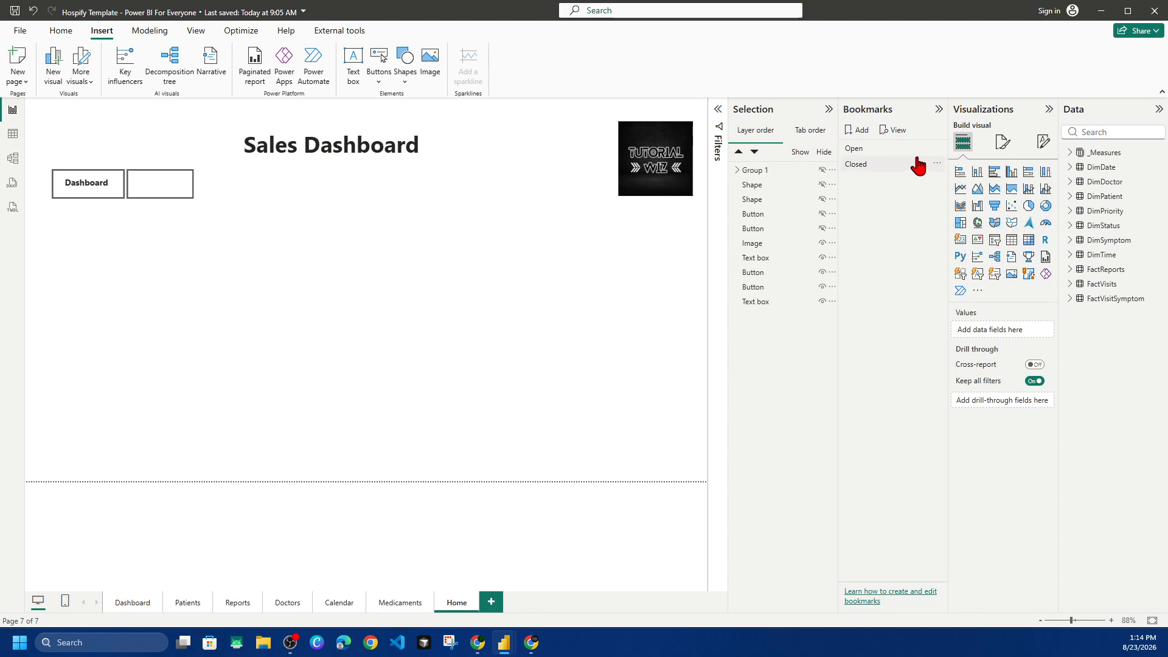
left_click(954, 256)
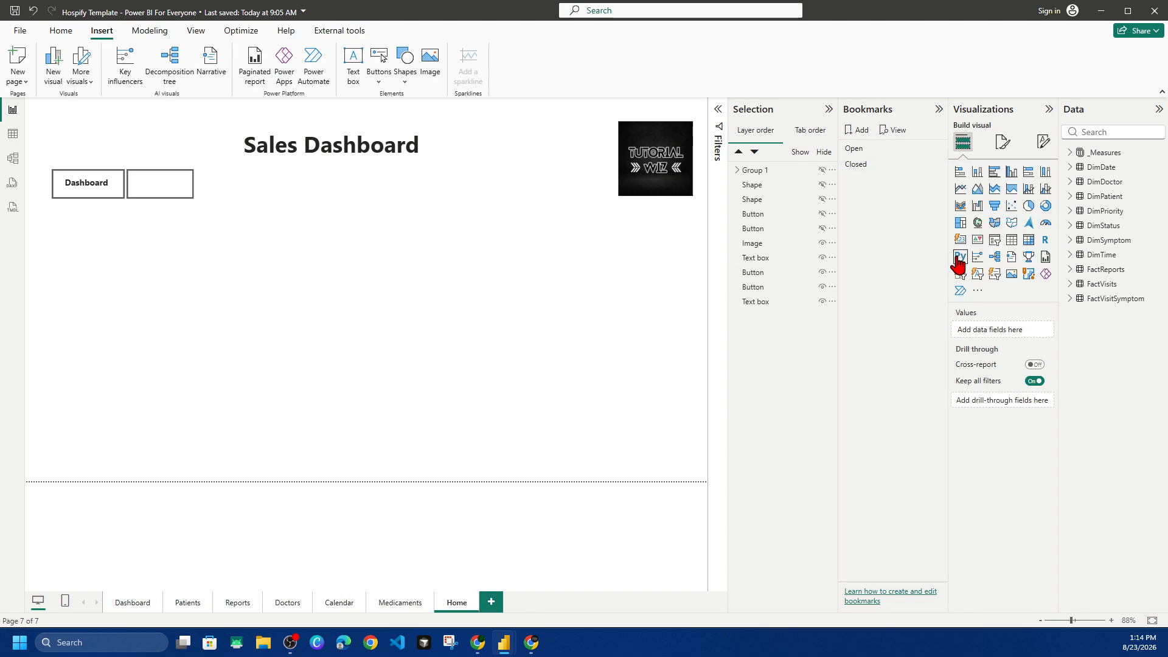
left_click(938, 162)
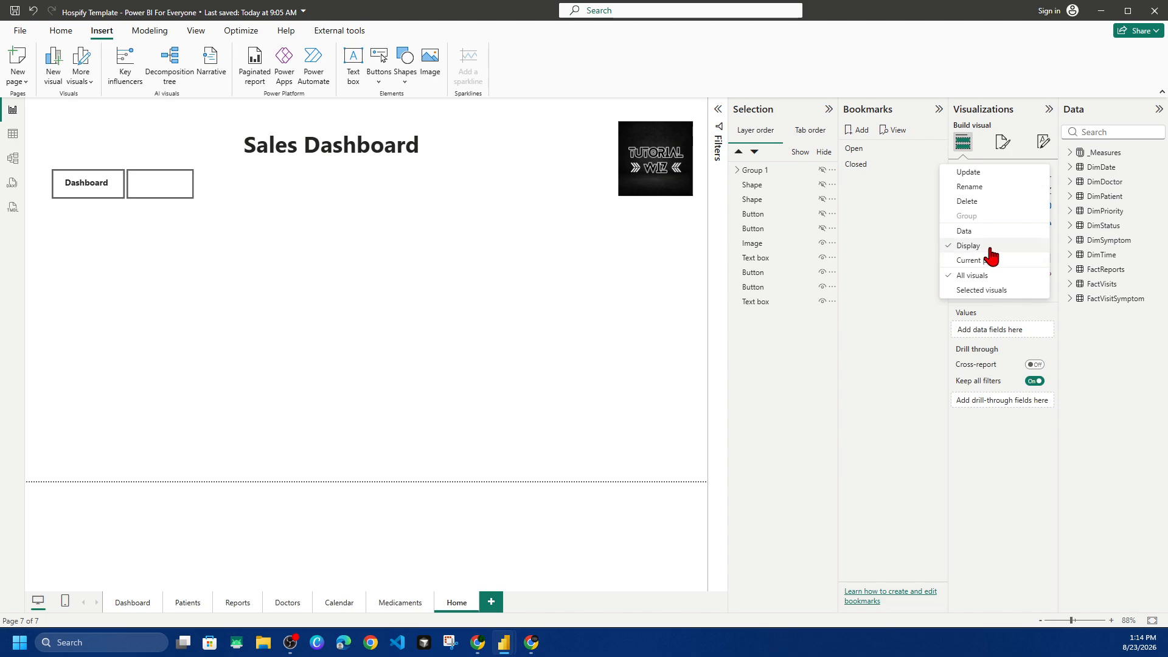
left_click(925, 214)
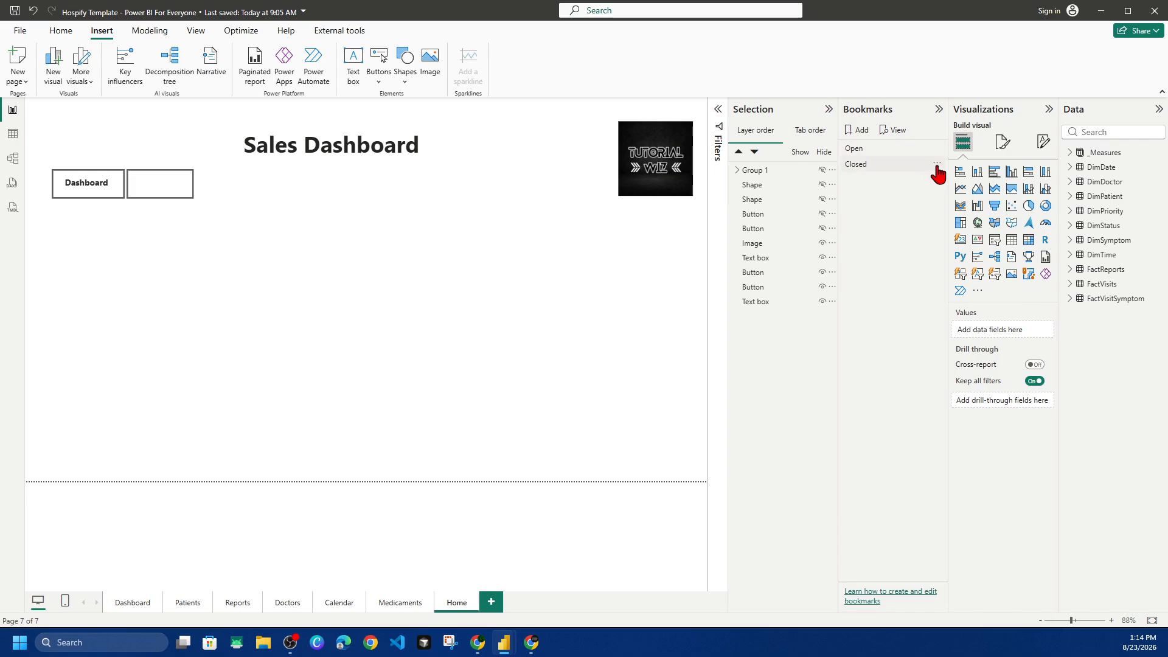
left_click(936, 163)
left_click(964, 173)
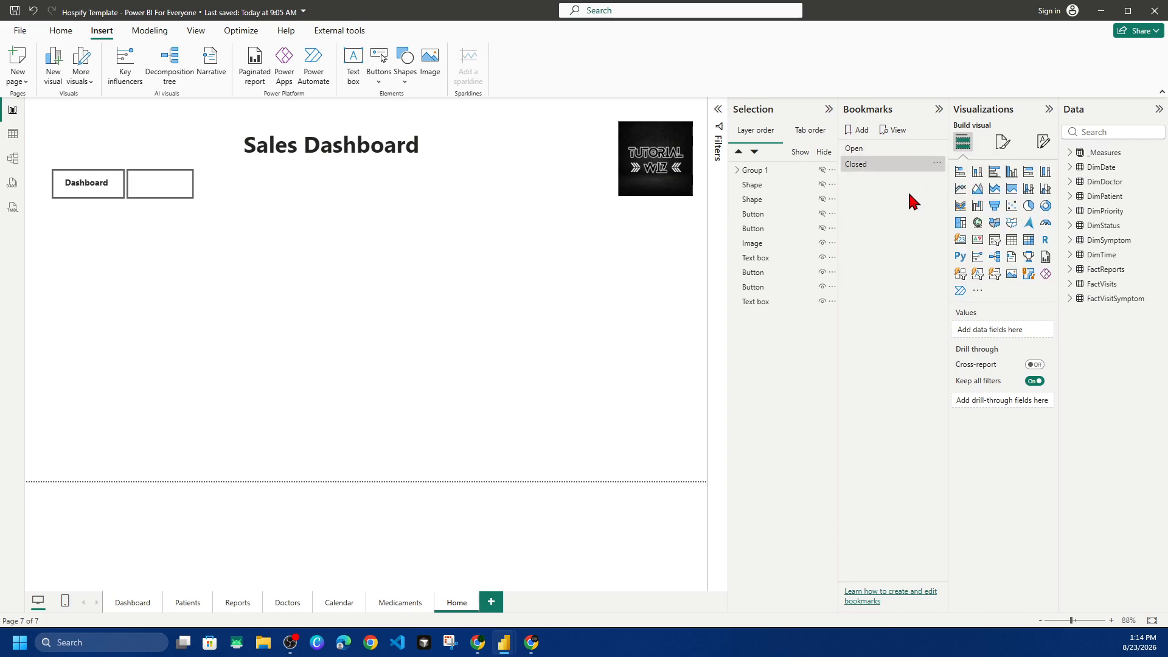
Step: Apply the Open bookmark and show the pop-up group together with the gold overlay
left_click(878, 148)
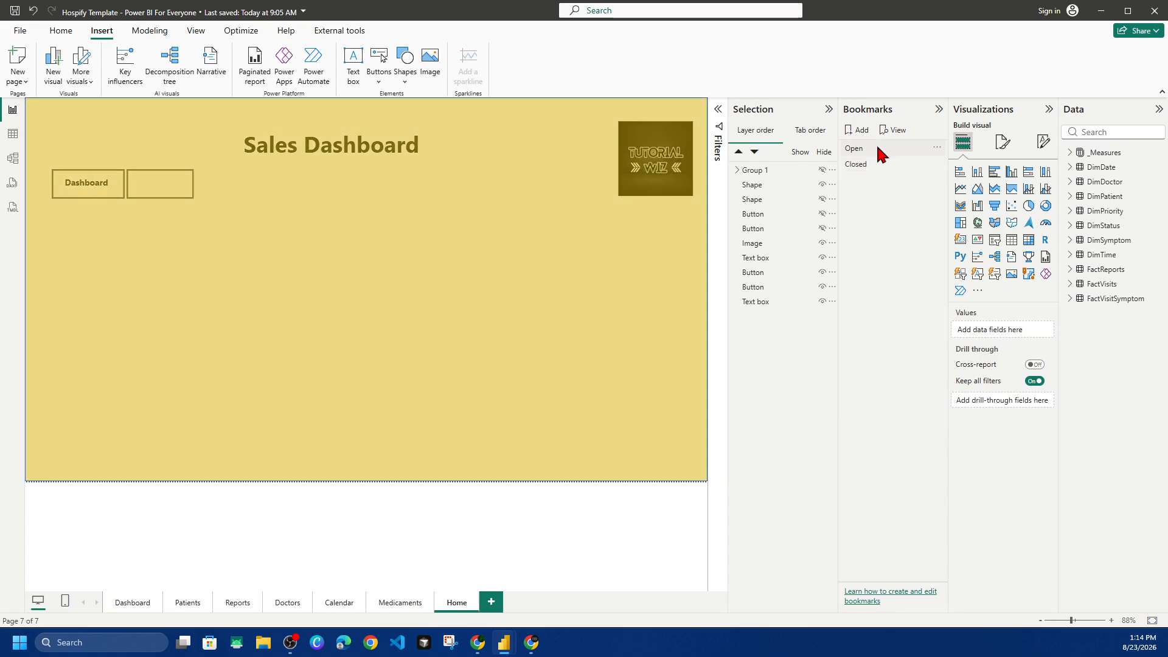
left_click(822, 183)
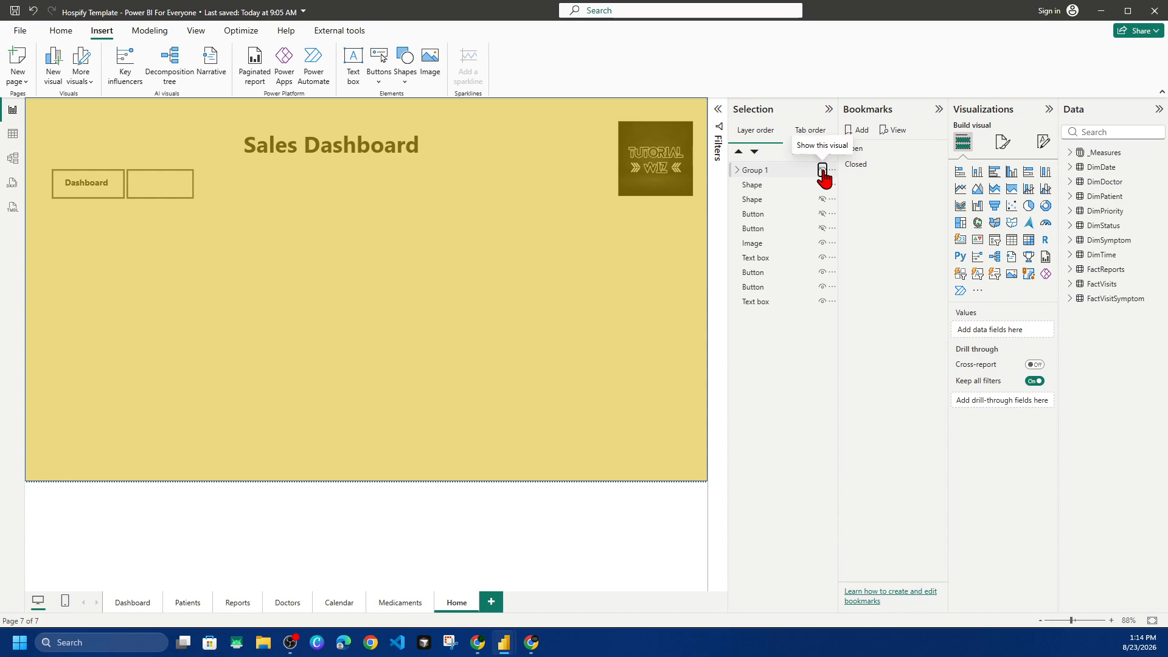
left_click(822, 184)
left_click(822, 184)
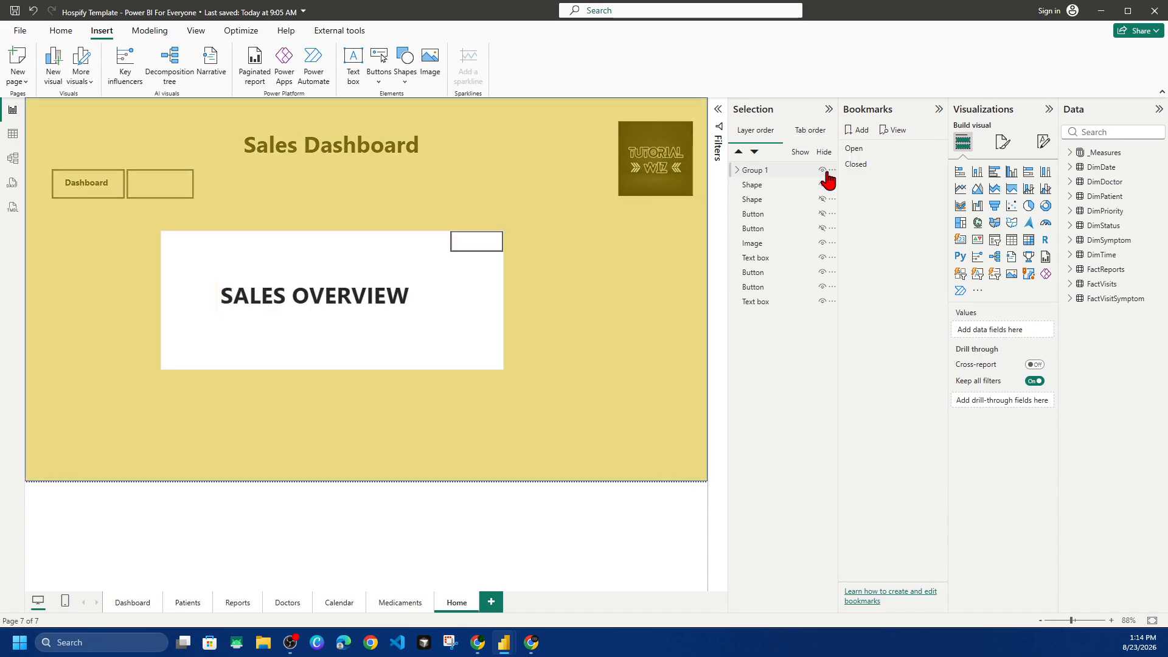
left_click(821, 171)
left_click(822, 170)
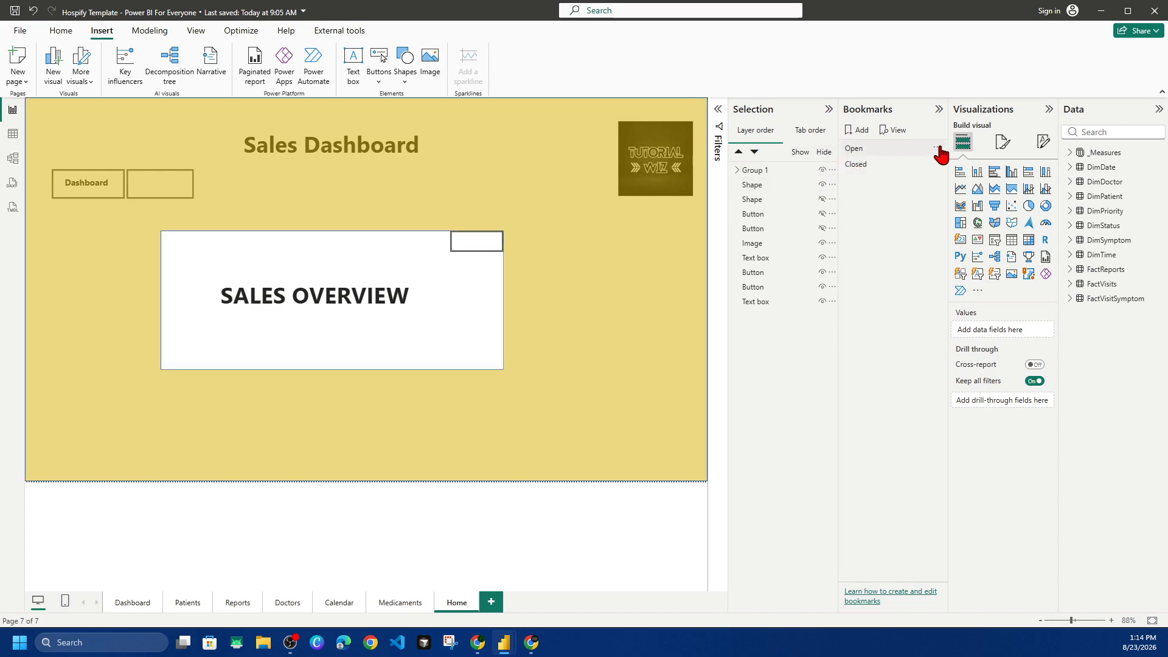
Step: Turn off Data and Current page for the Open bookmark and update it to the current view
left_click(938, 148)
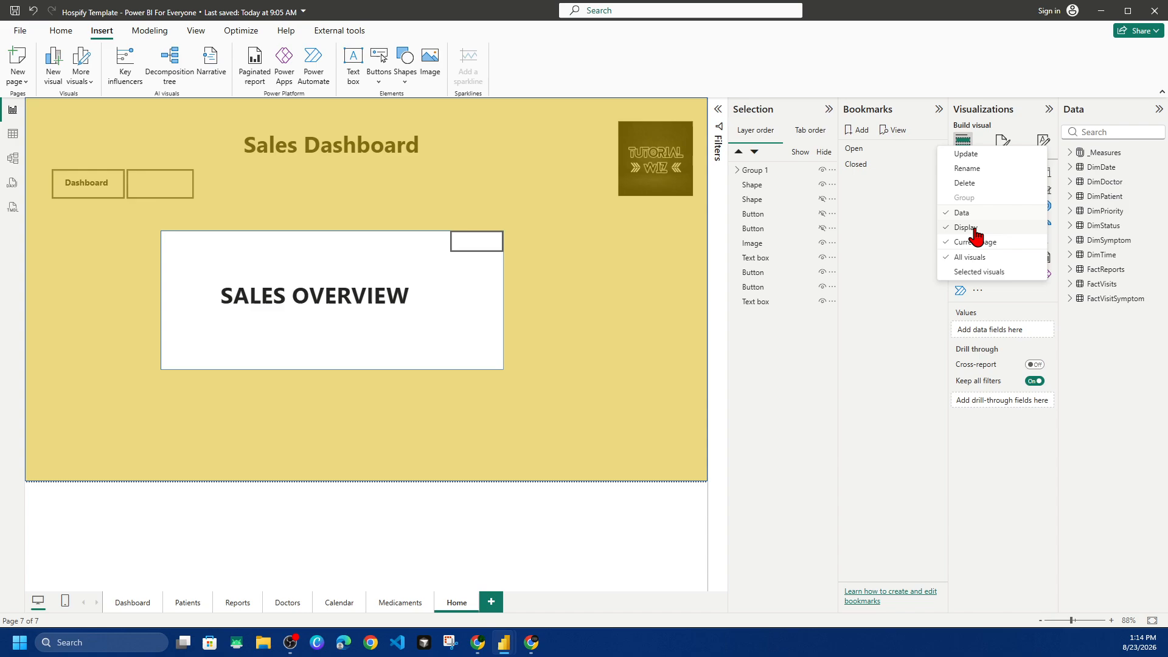
left_click(972, 228)
left_click(937, 148)
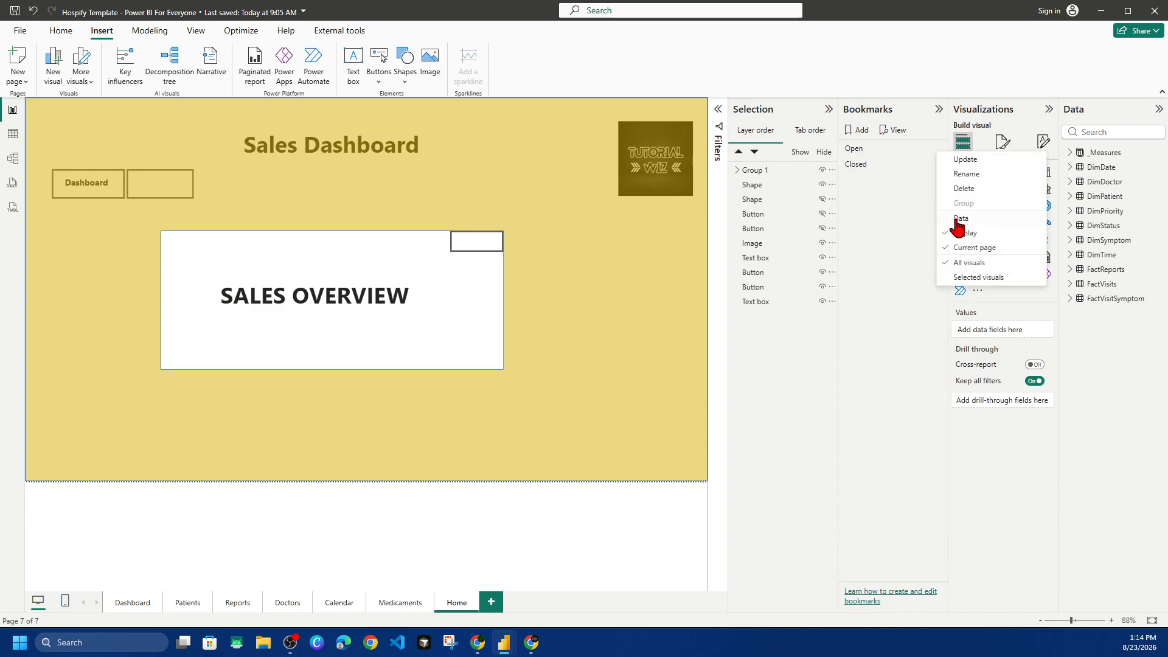
left_click(966, 258)
left_click(937, 149)
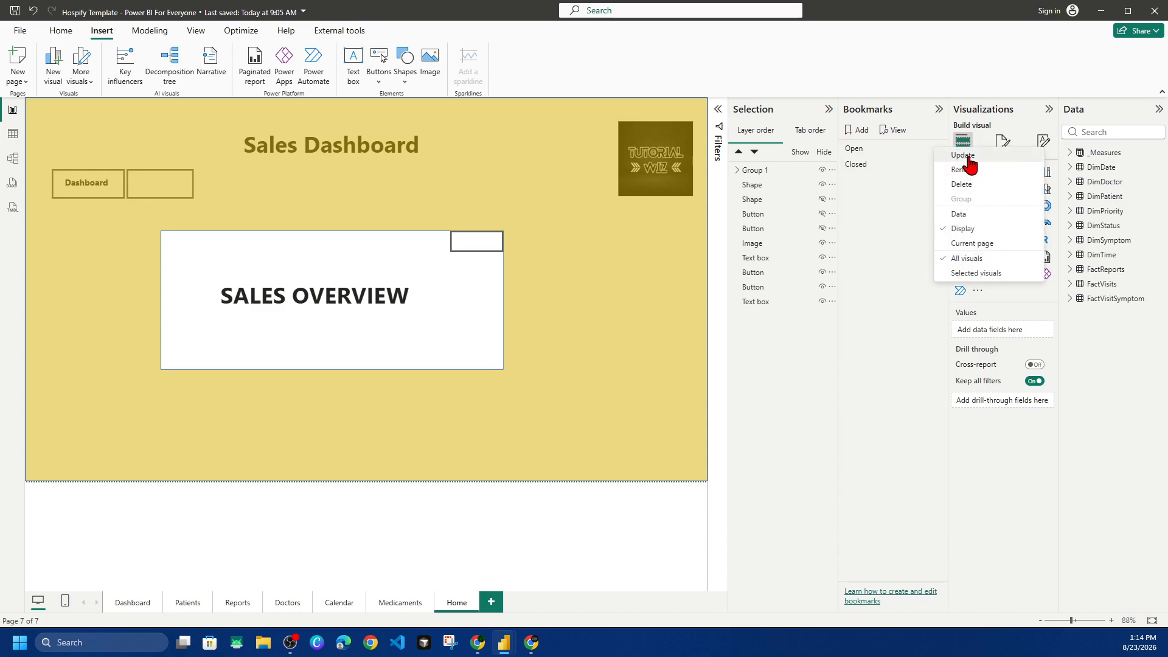
left_click(963, 157)
Step: Select the blank button inside the Sales Overview pop-up group and turn on its action
left_click(282, 281)
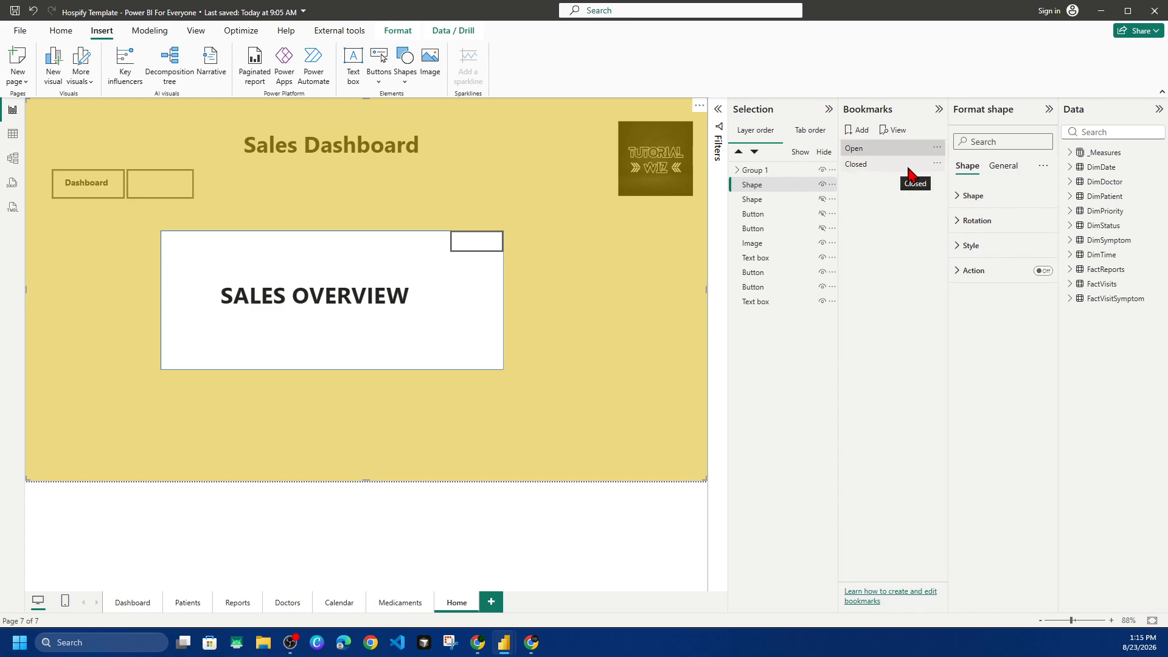
double_click(754, 170)
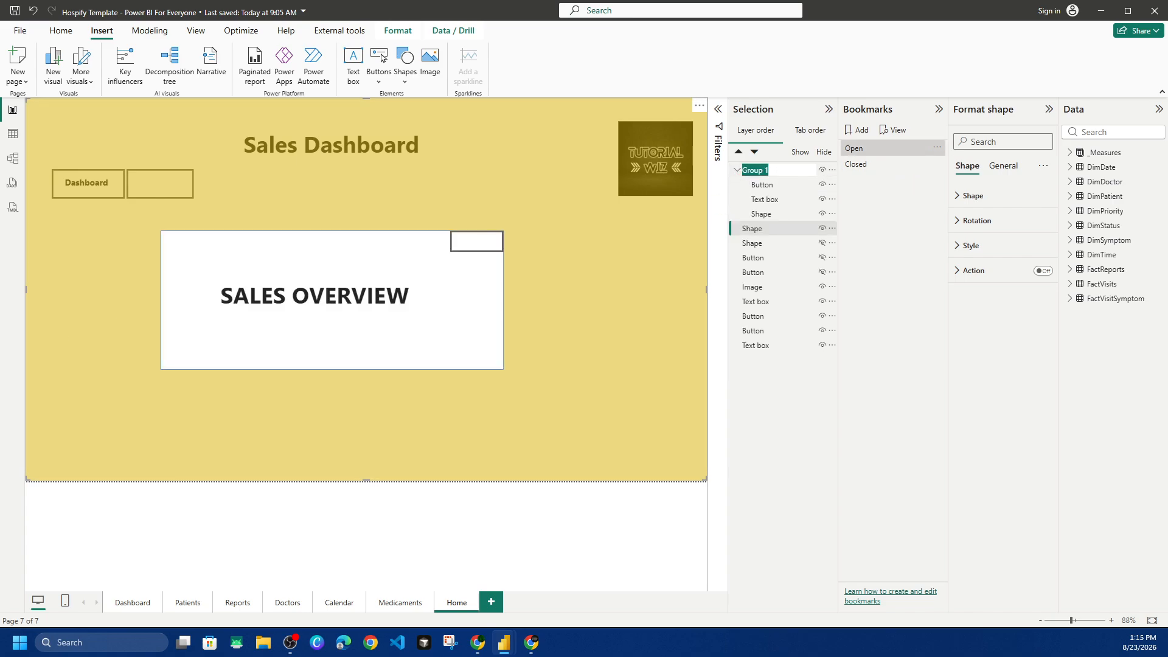
left_click(767, 186)
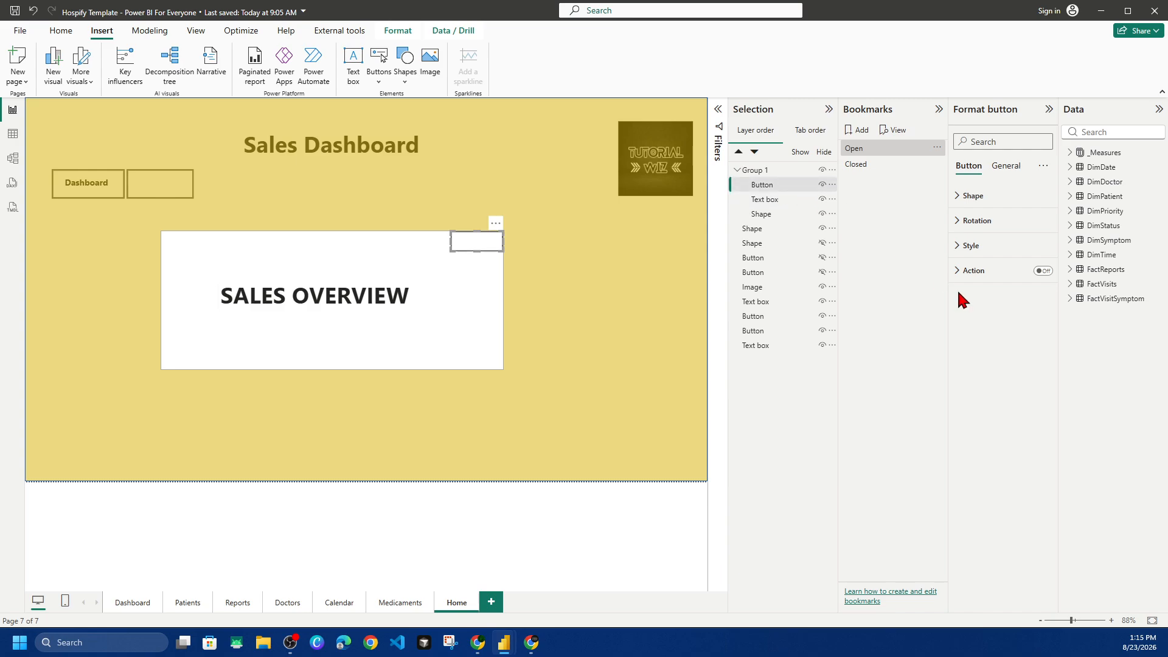
left_click(1042, 271)
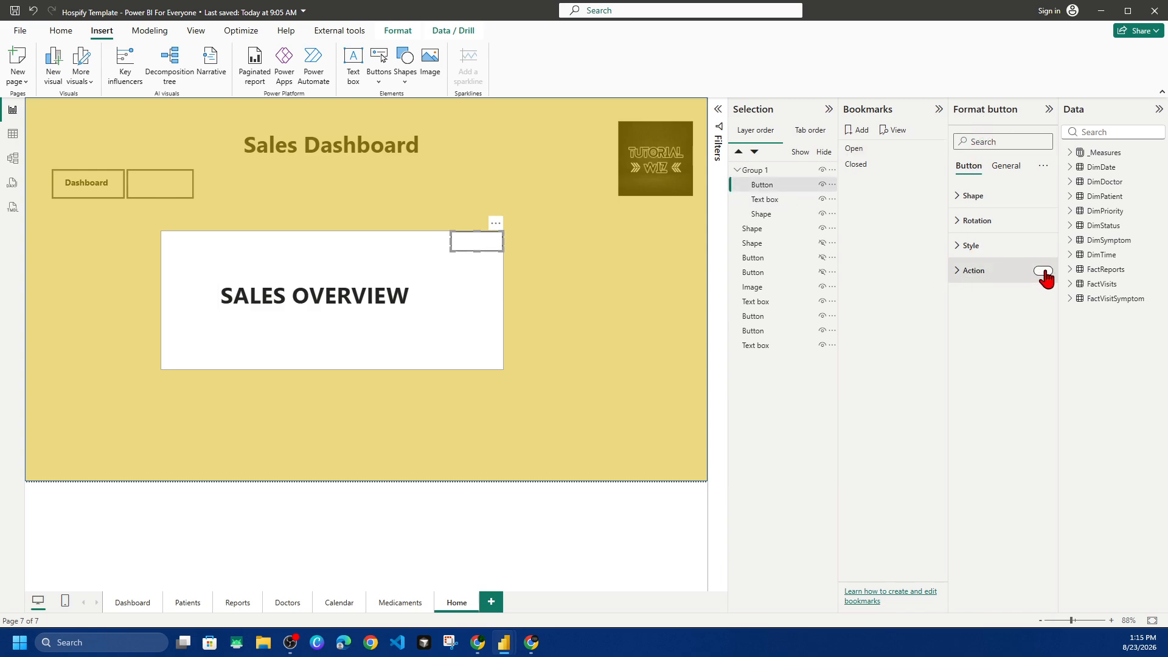
left_click(971, 272)
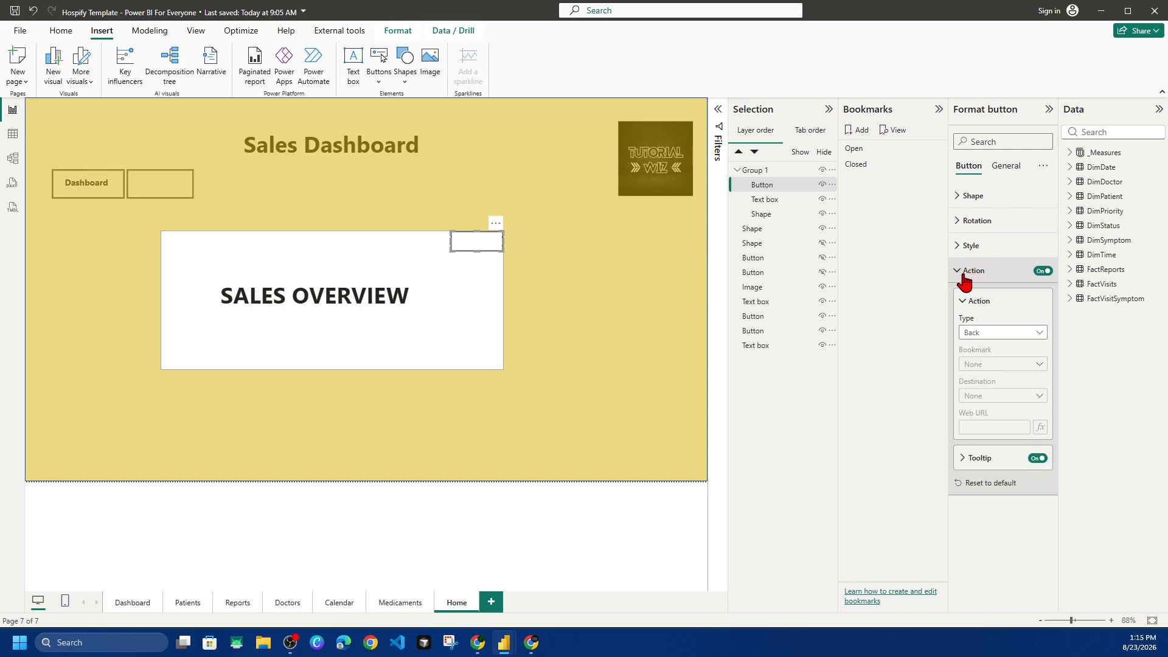
Step: Set the pop-up button's action type to Bookmark with Closed as the target bookmark
left_click(1001, 333)
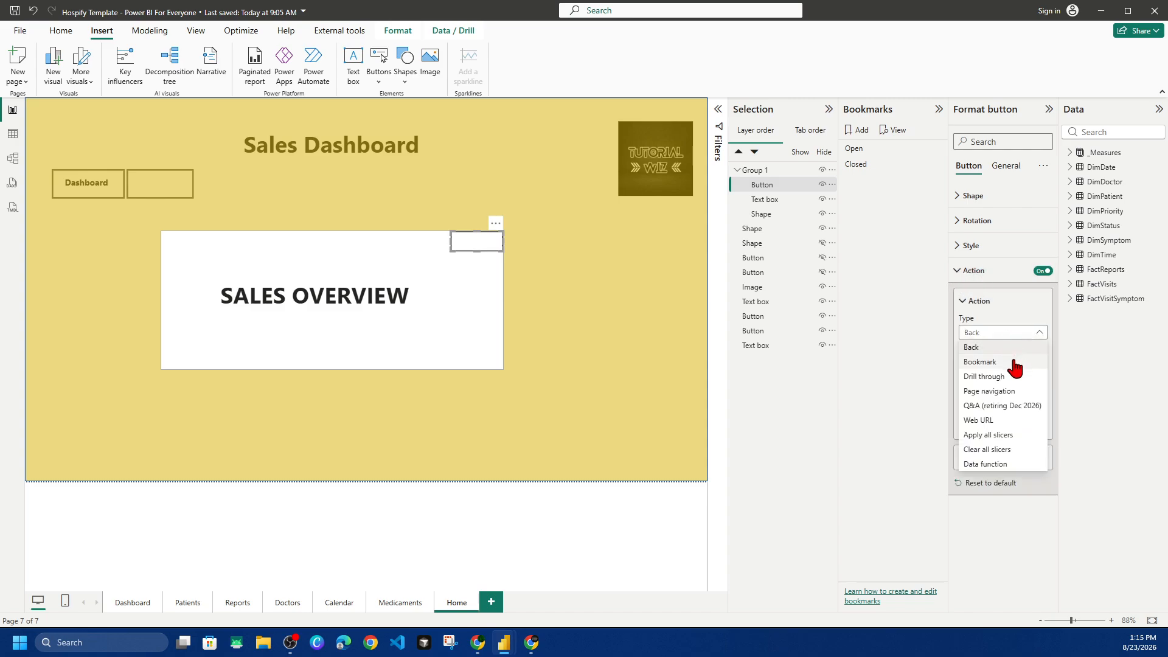
left_click(1014, 361)
left_click(1022, 365)
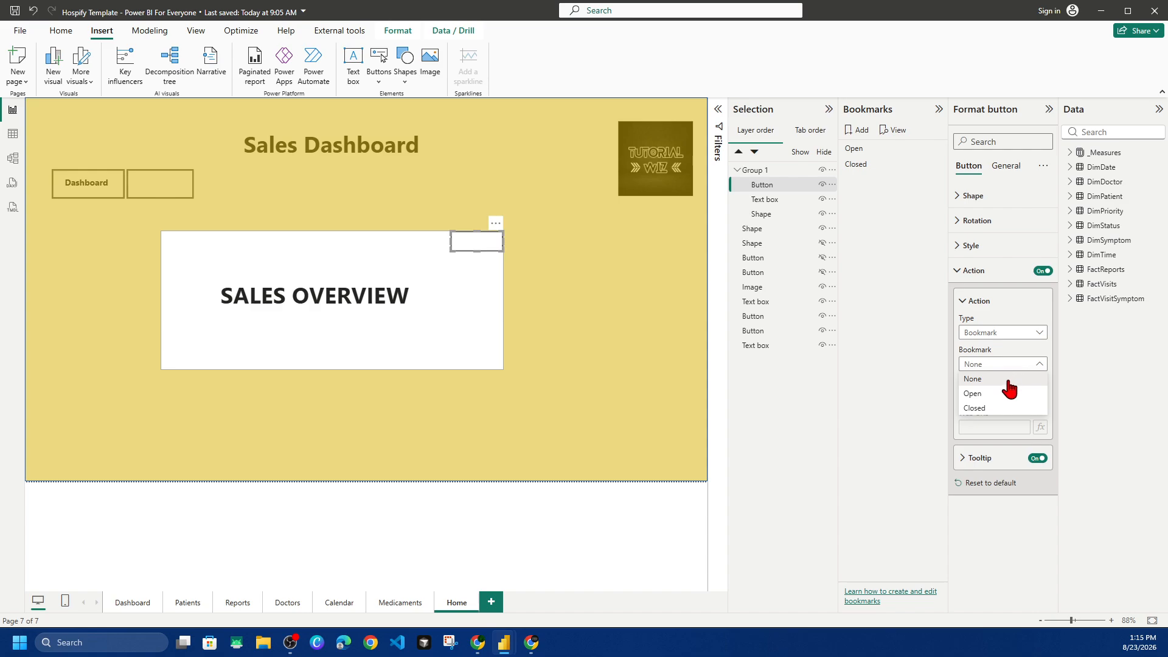
left_click(1007, 408)
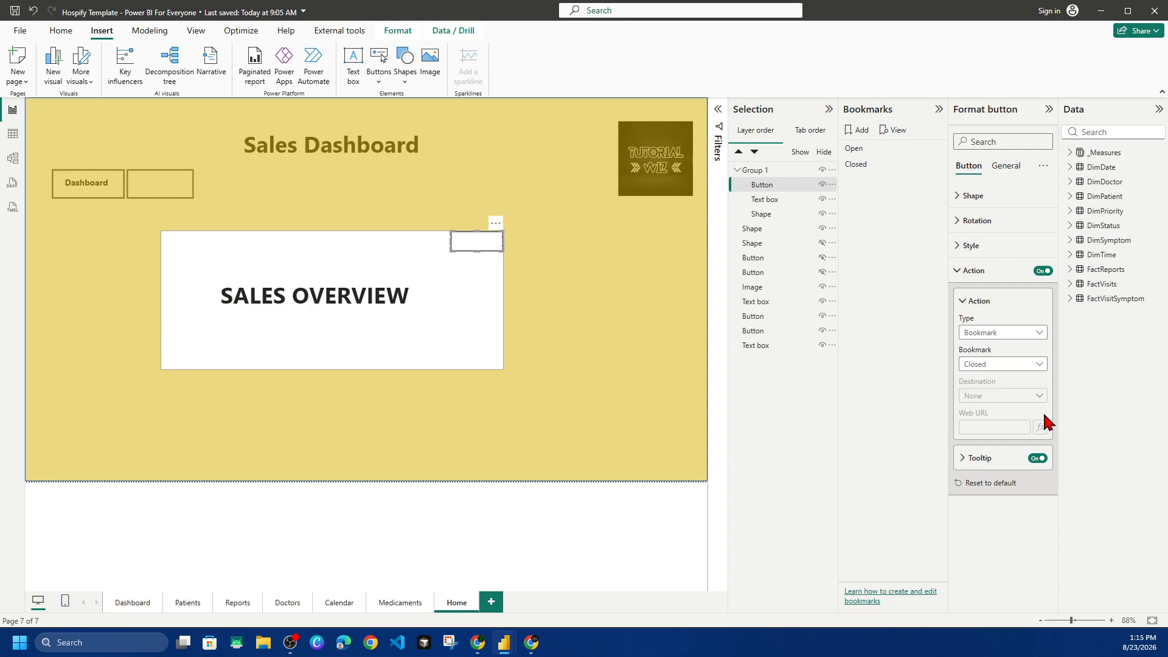
left_click(967, 300)
left_click(552, 230)
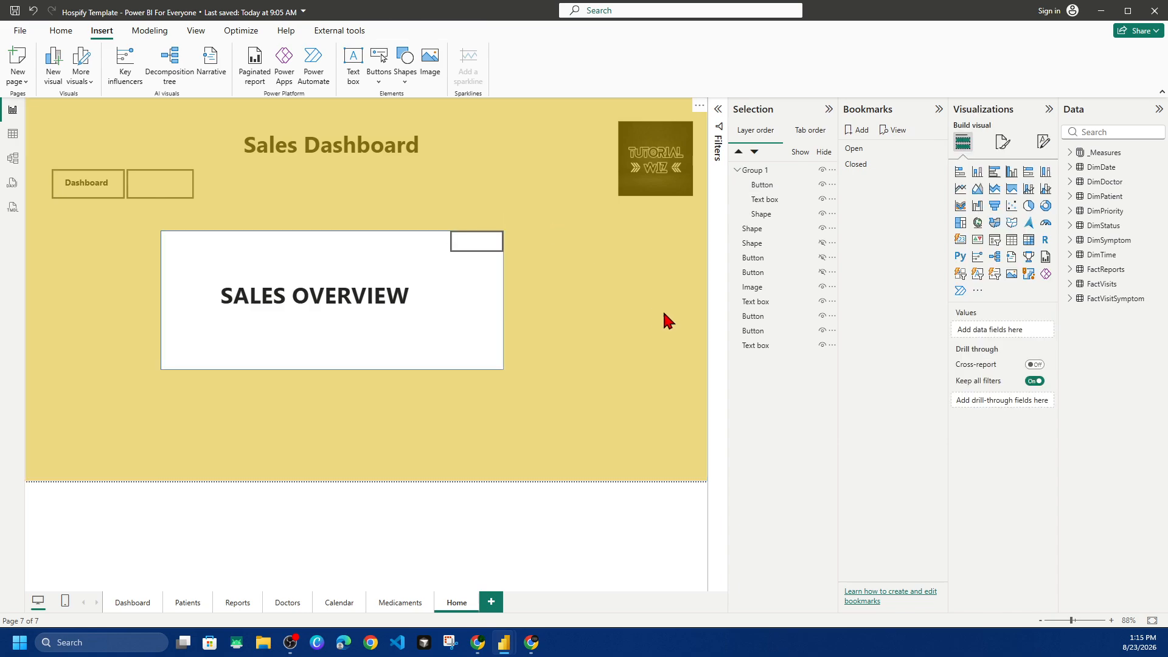
Step: Test the pop-up by switching between the Open and Closed bookmarks and closing it with its own button
left_click(472, 243, "ctrl")
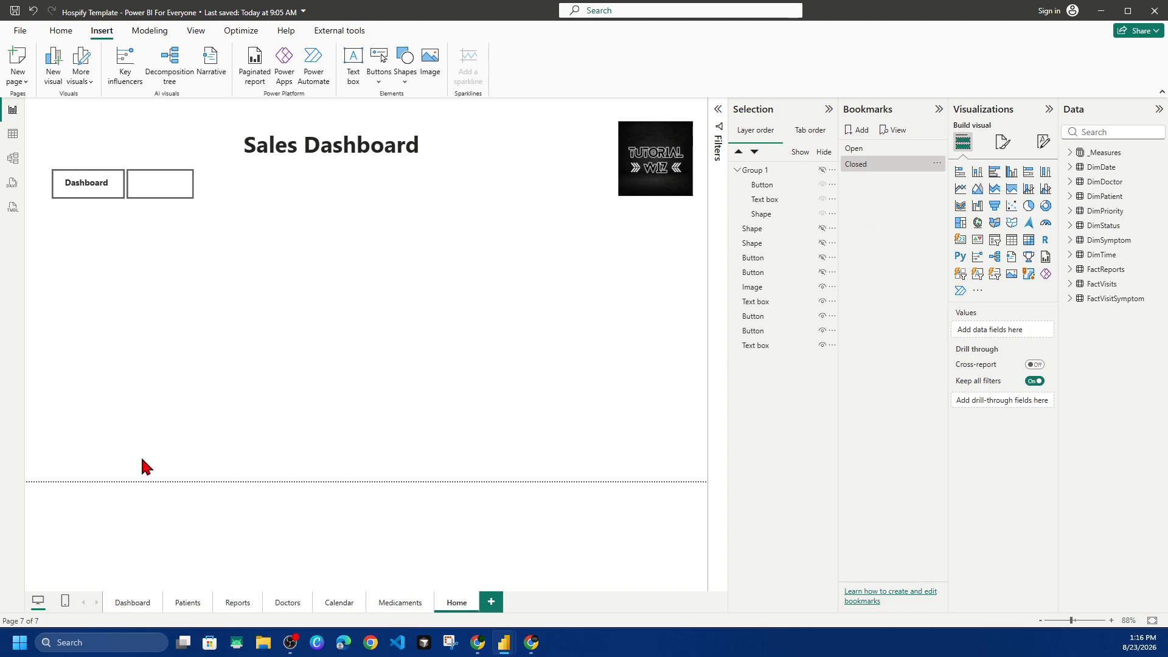
left_click(854, 150)
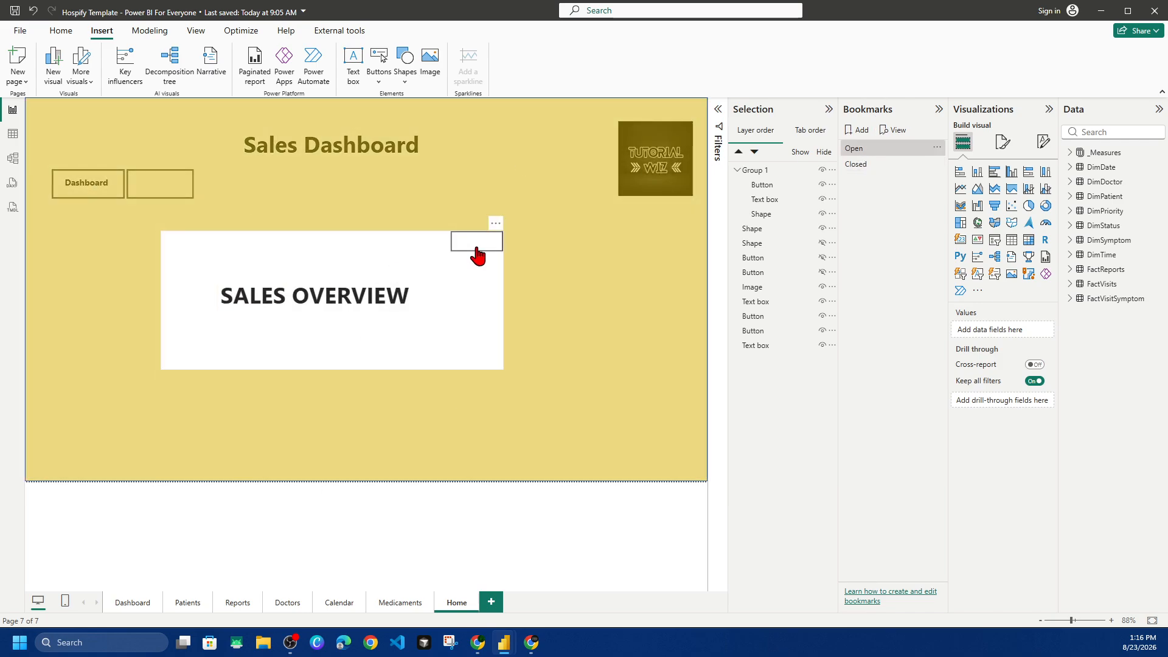
left_click(859, 169)
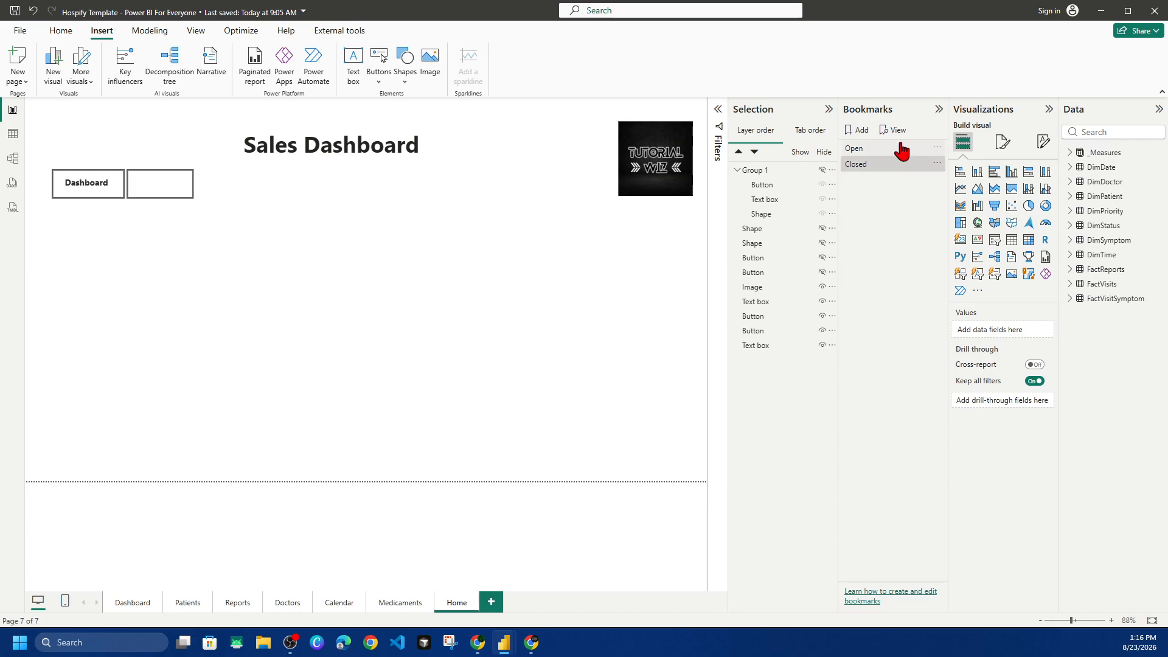
left_click(886, 149)
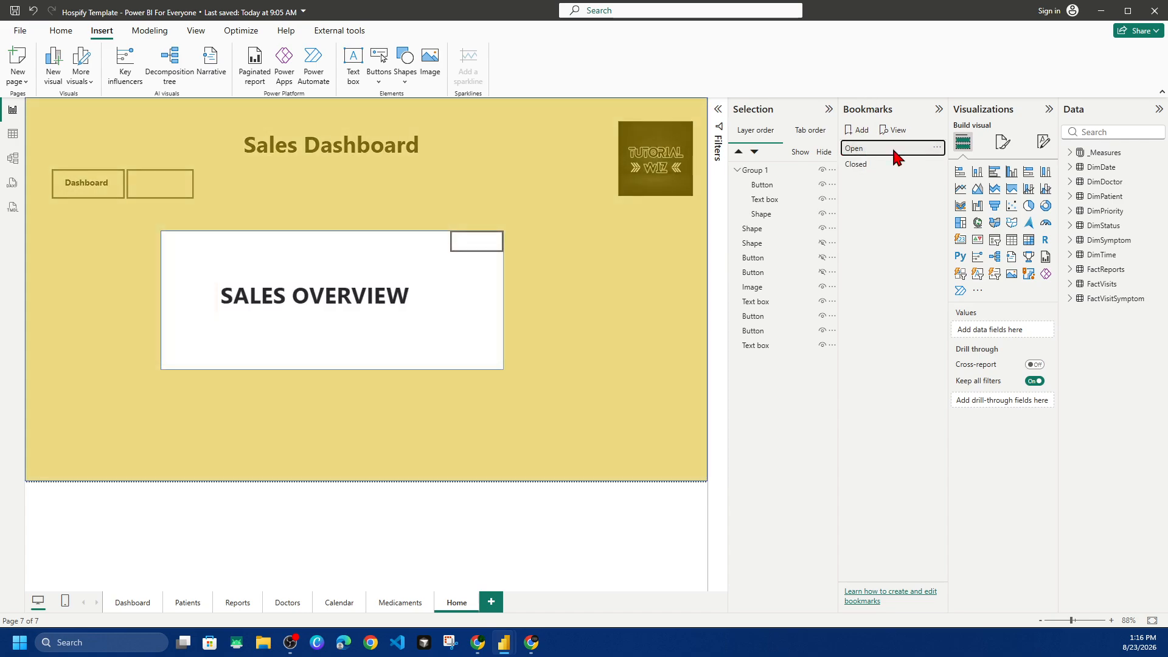
left_click(891, 151)
left_click(477, 247, "ctrl")
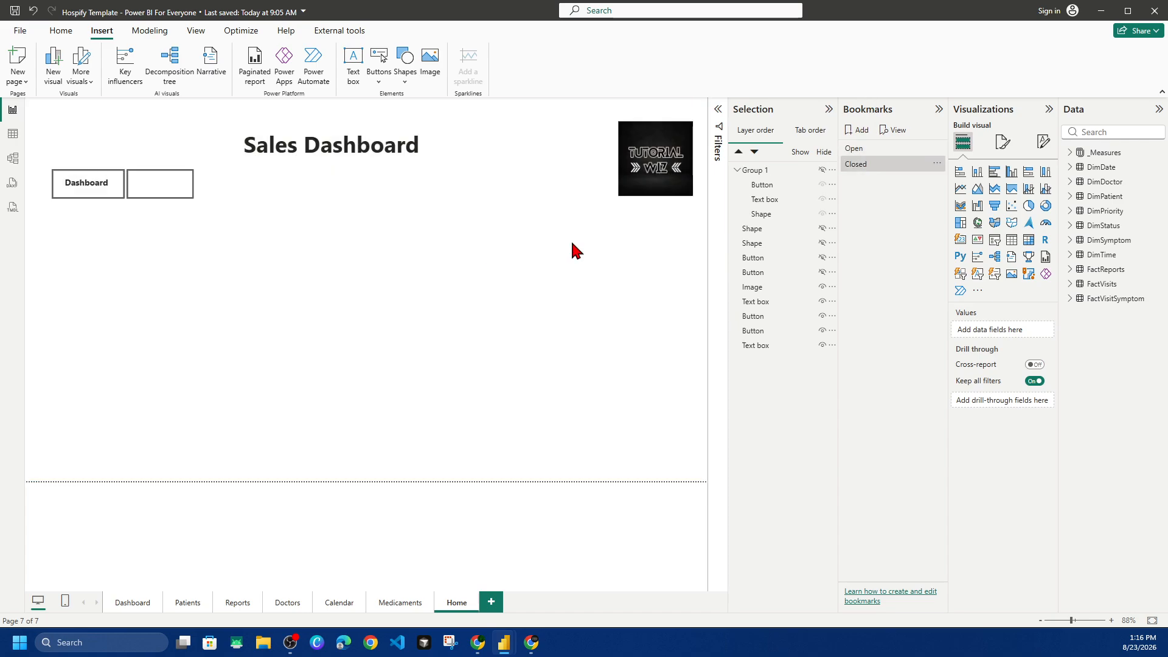